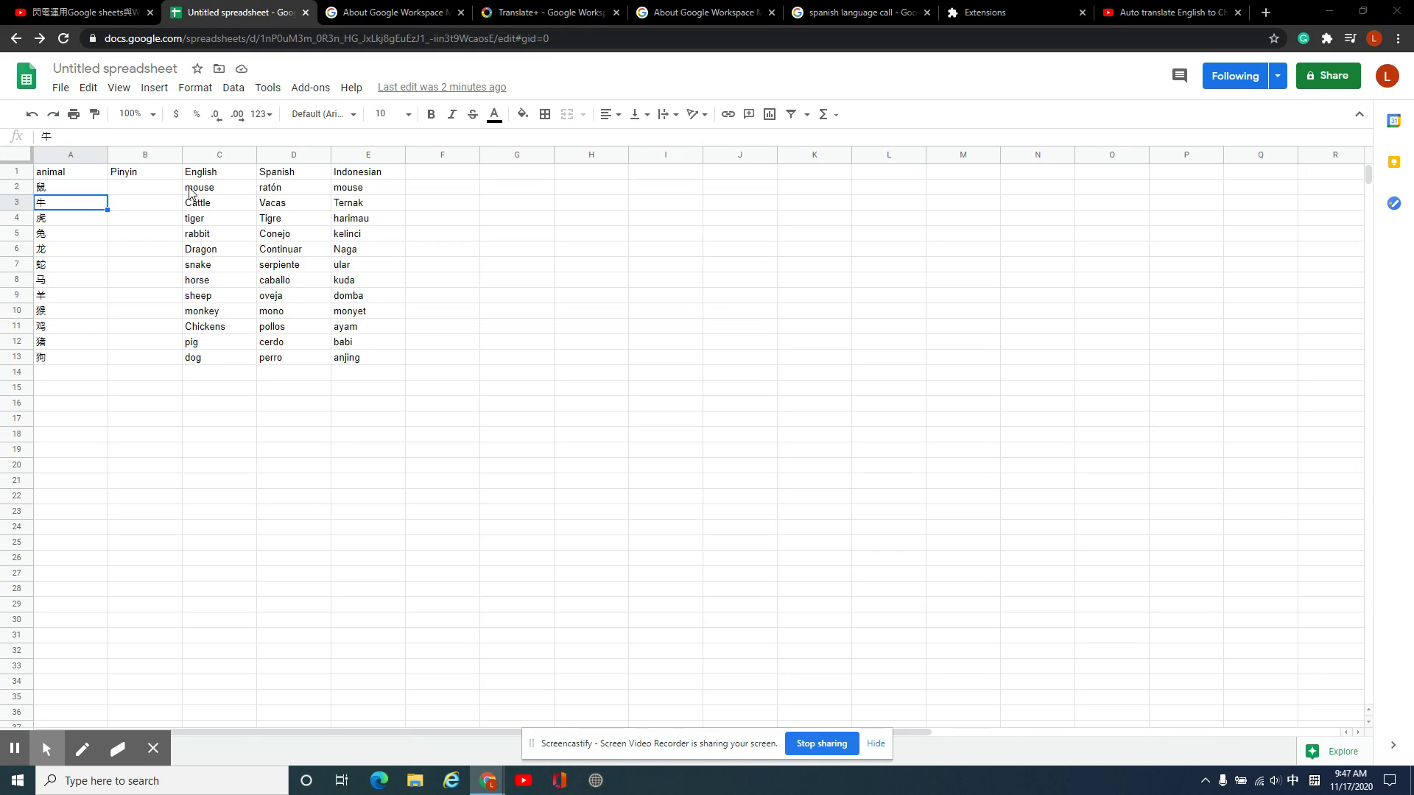
Check C2's translation formula, then re-enter 鼠 (typed as shu3) in cell A2
{"action": "left_click", "coordinate": [221, 193]}
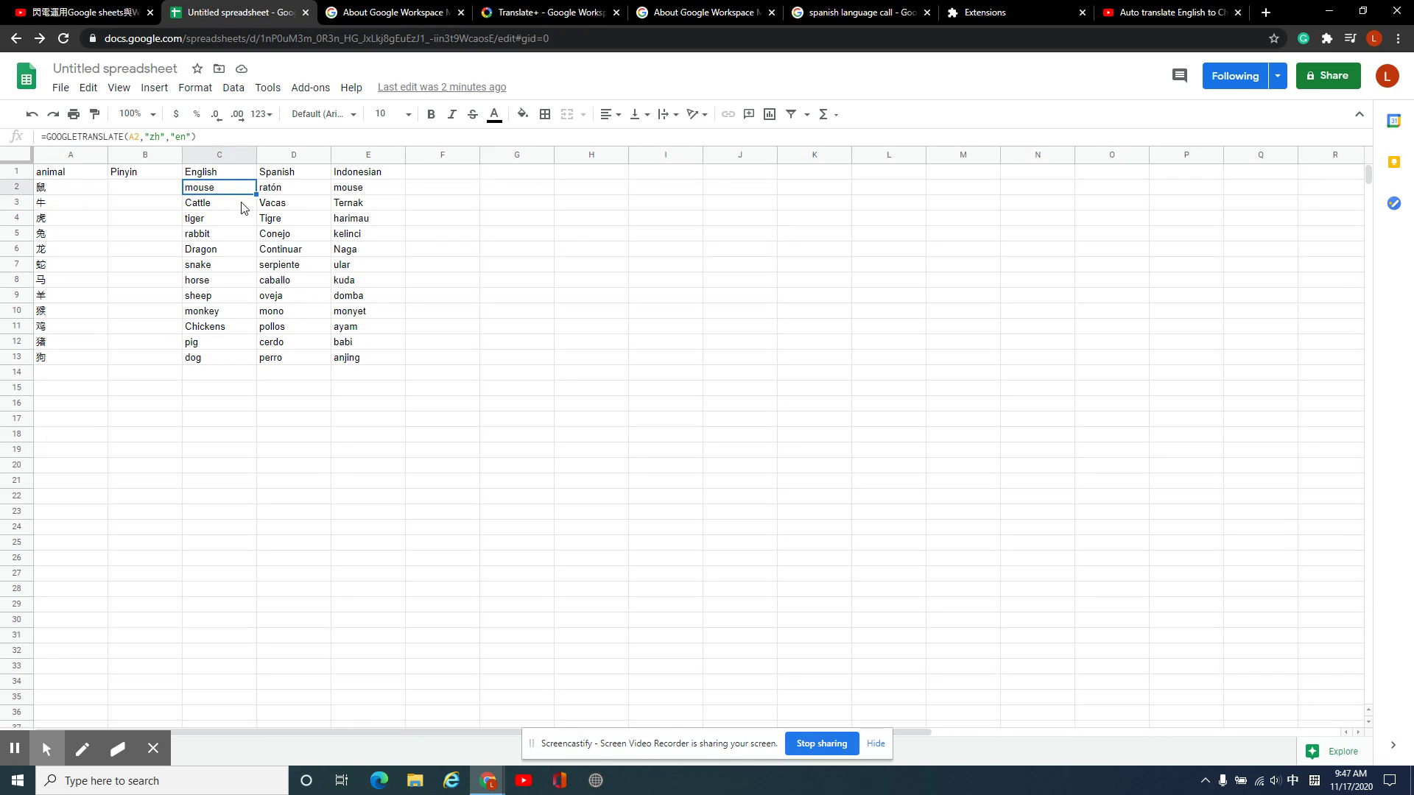
{"action": "left_click", "coordinate": [409, 252]}
{"action": "left_click", "coordinate": [231, 191]}
{"action": "left_click", "coordinate": [52, 186]}
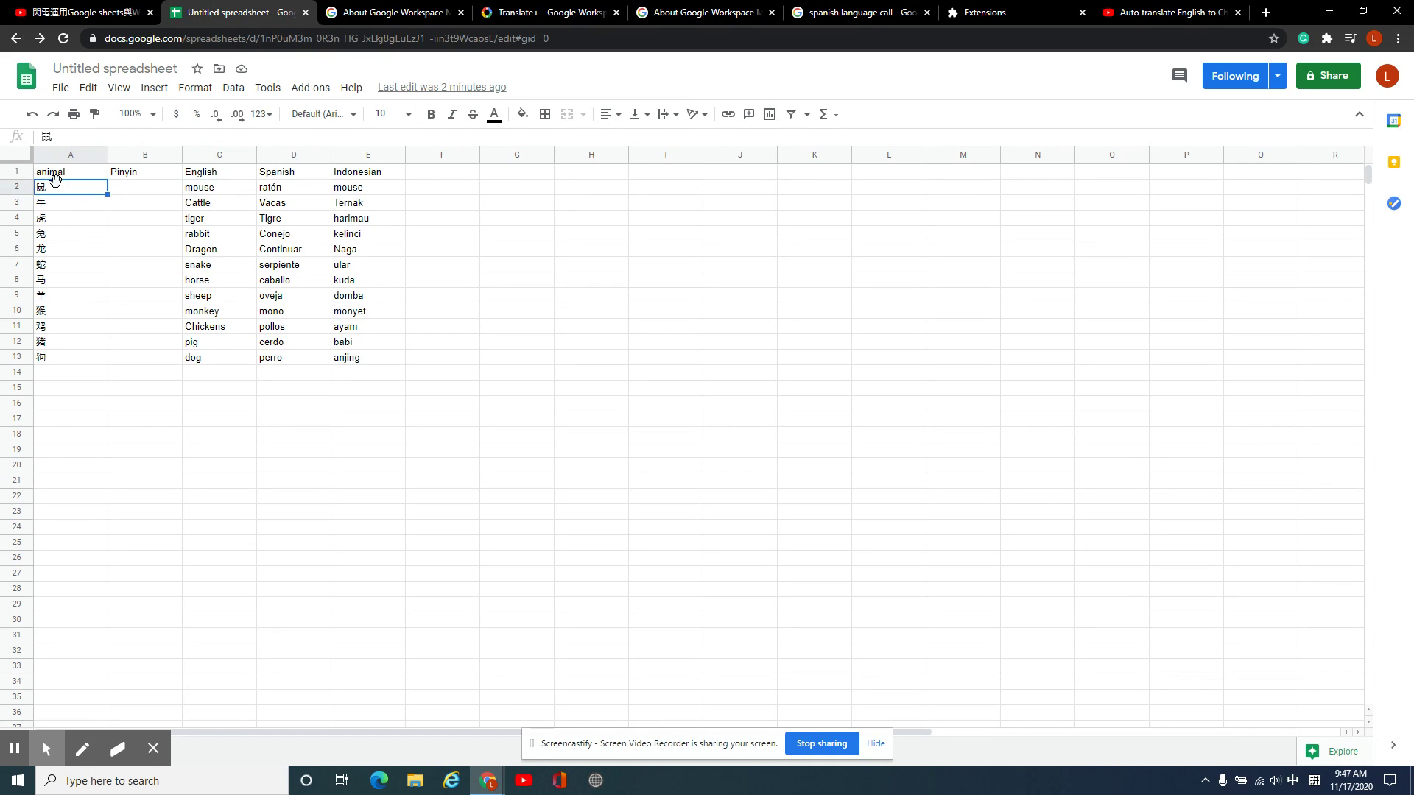
{"action": "key", "text": "Delete"}
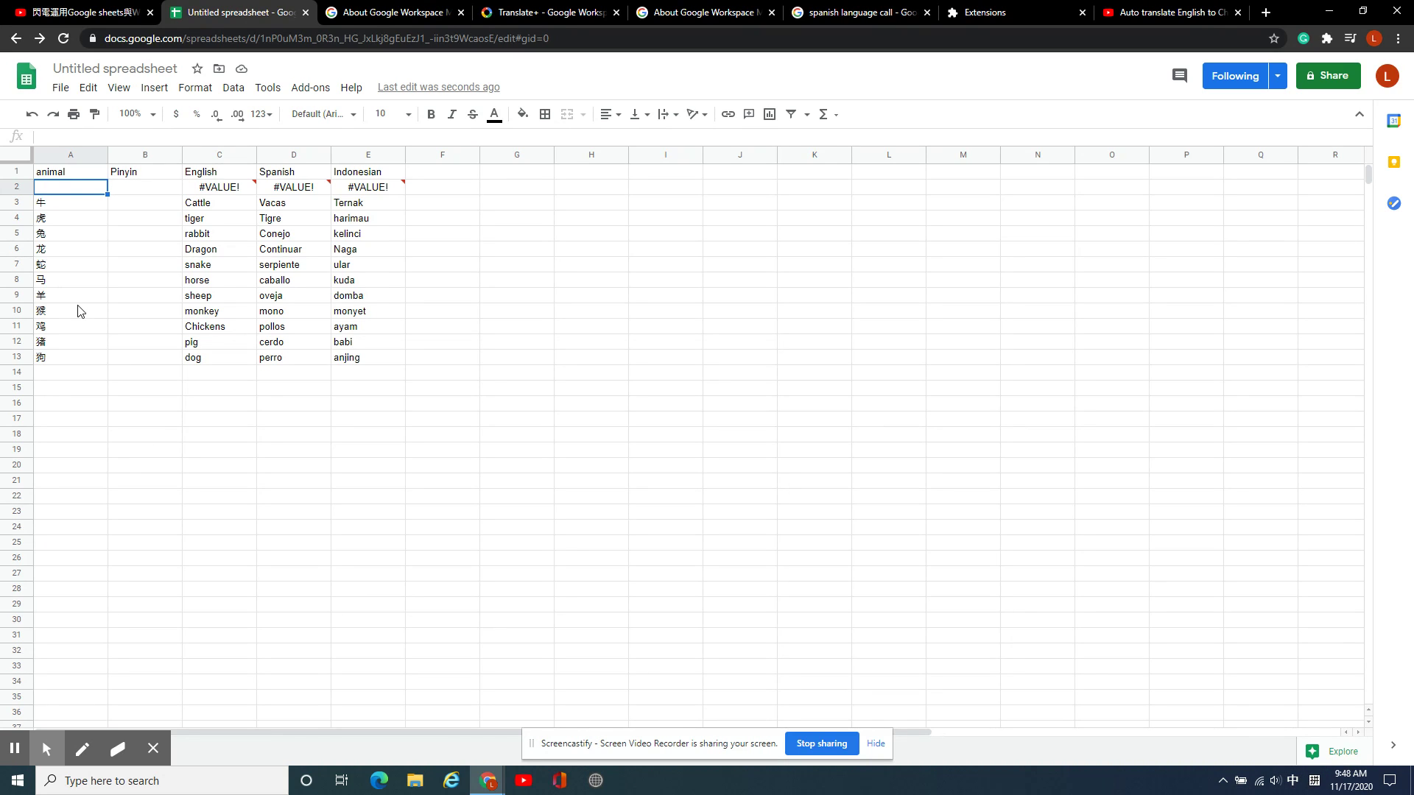
{"action": "type", "text": "shu"}
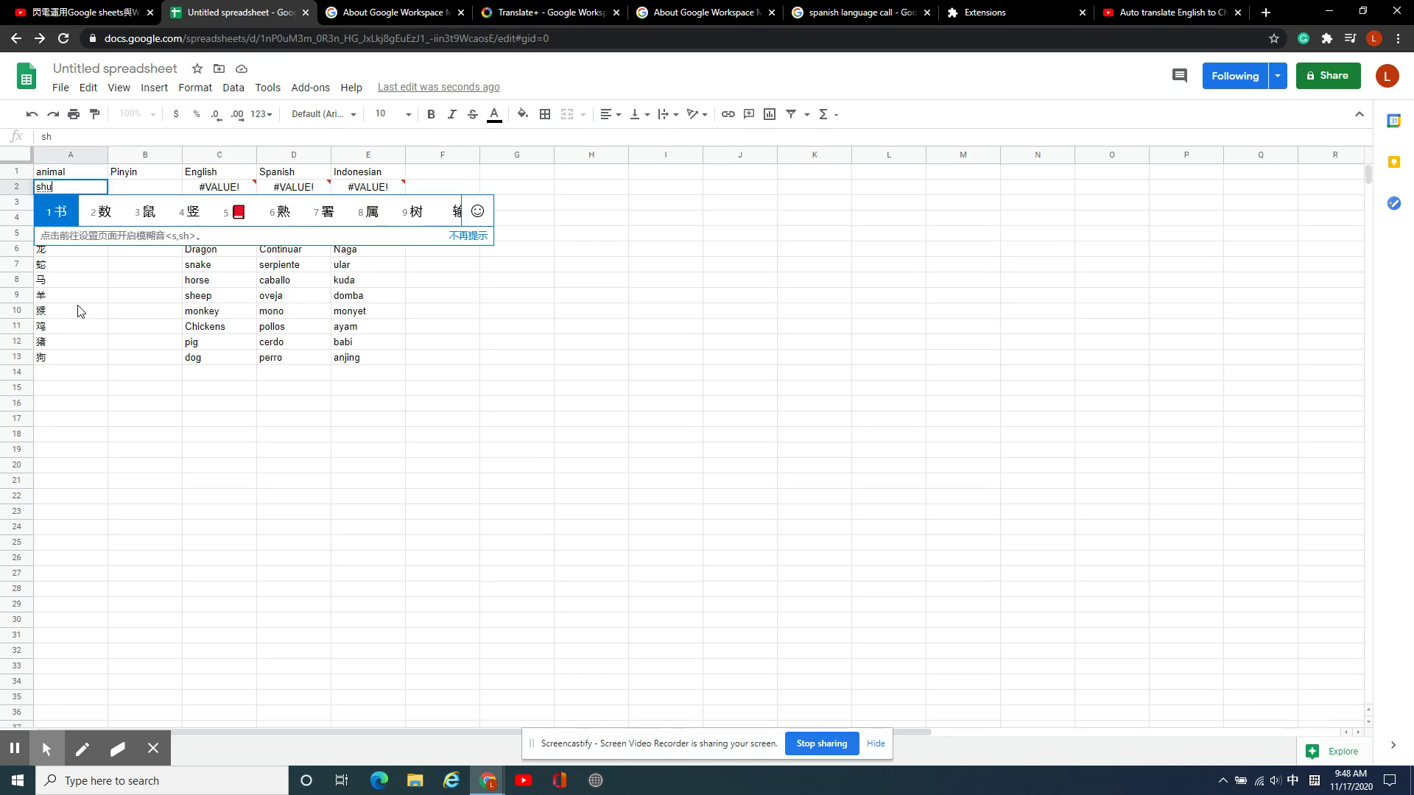
{"action": "type", "text": "3"}
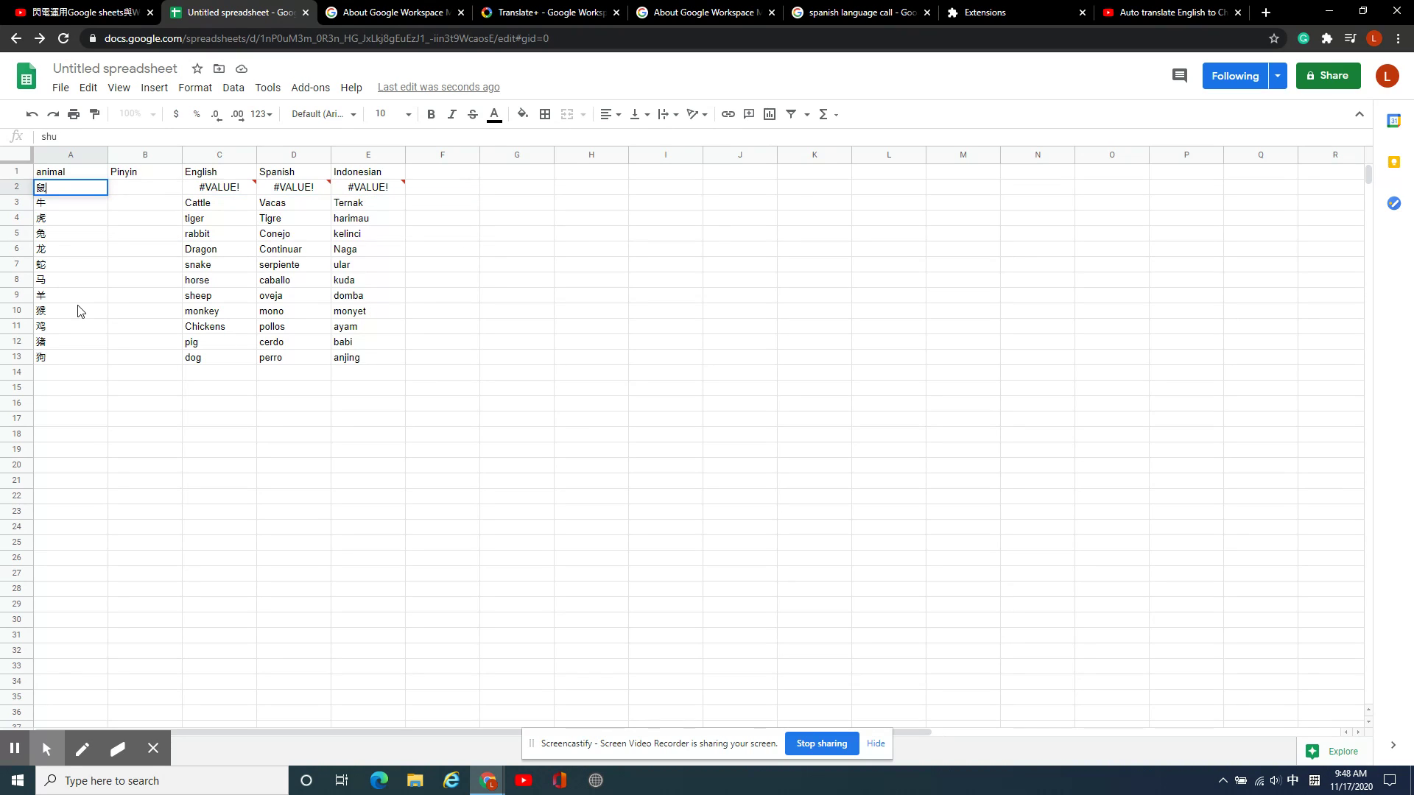
{"action": "key", "text": "Return"}
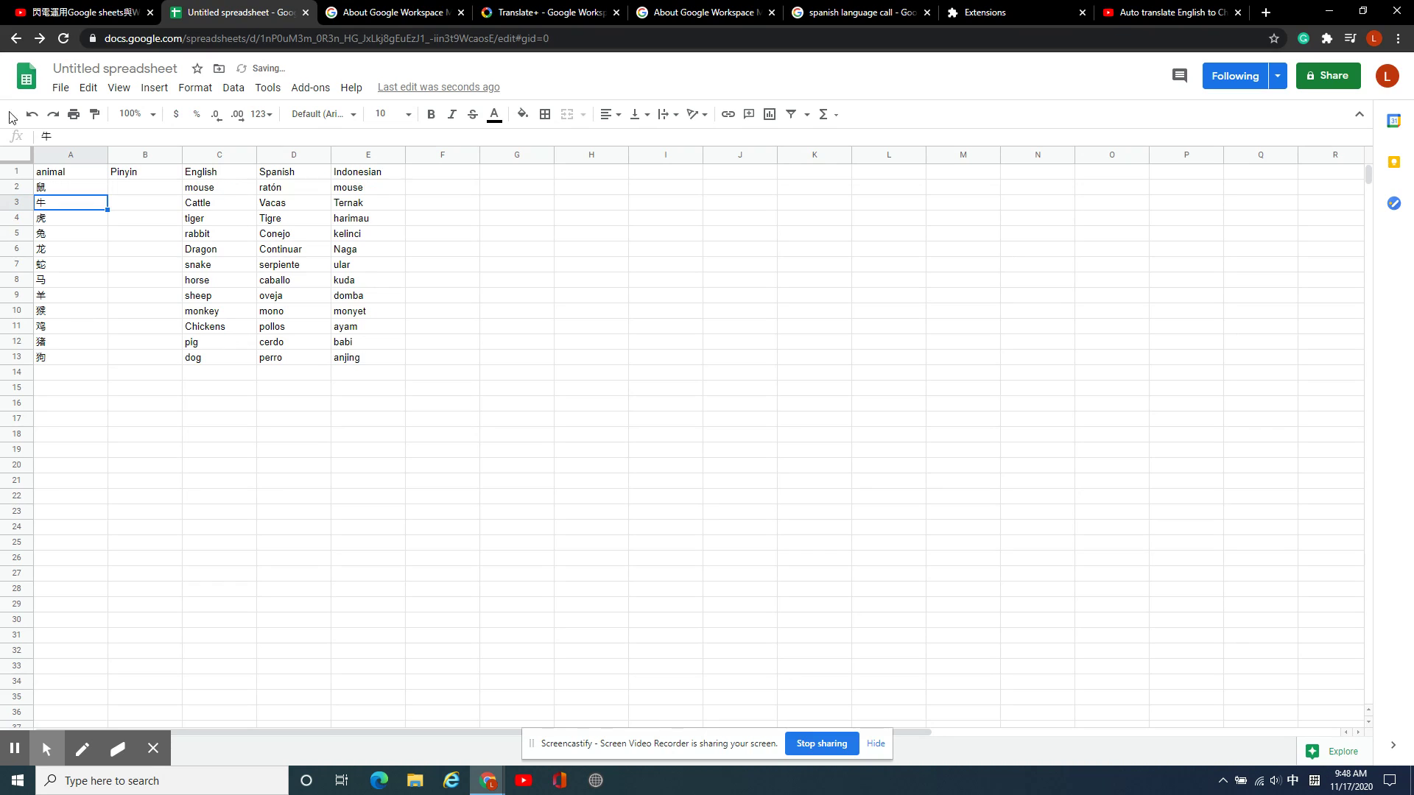
Clear all the translations in C2:E13
{"action": "left_click_drag", "start_coordinate": [220, 193], "coordinate": [380, 359]}
{"action": "key", "text": "Delete"}
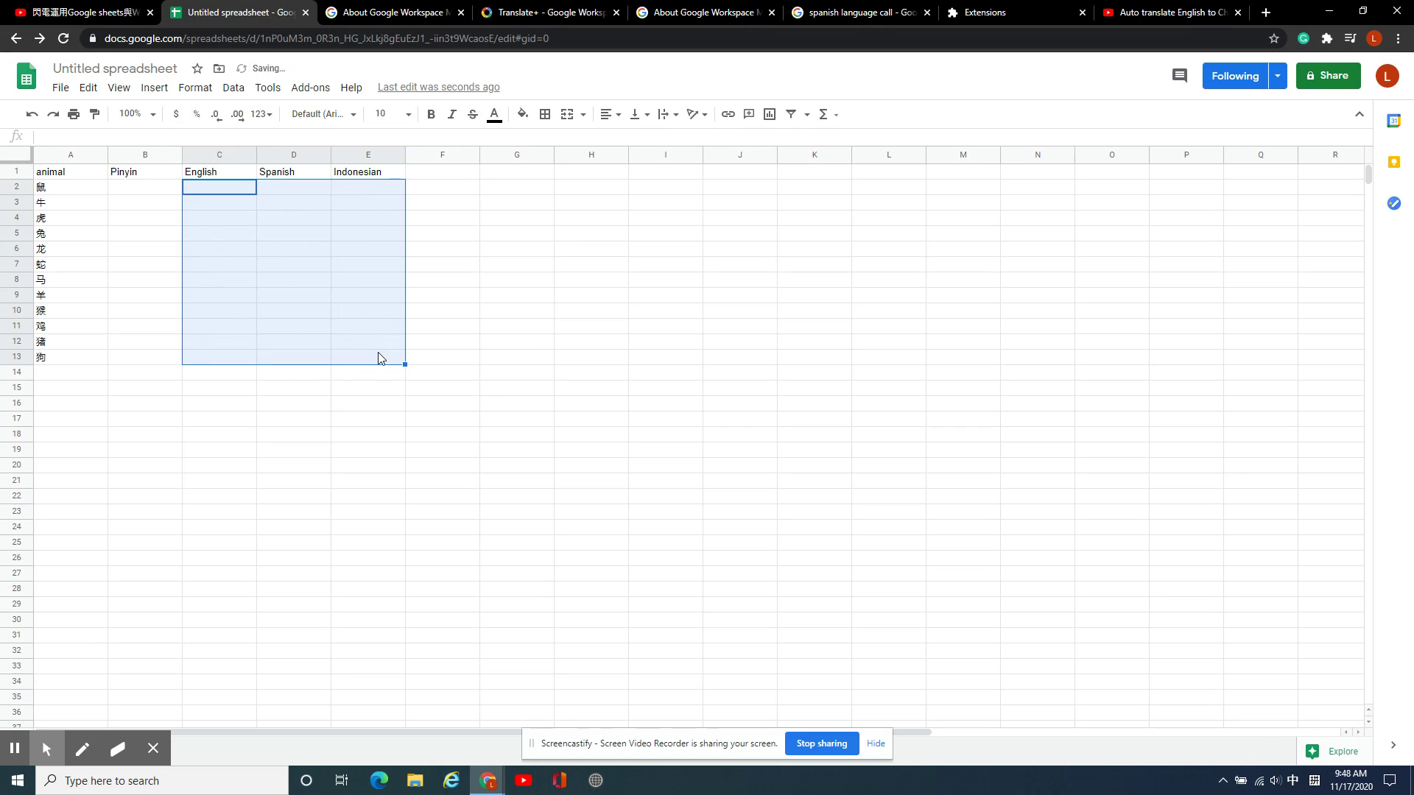
{"action": "left_click", "coordinate": [245, 221]}
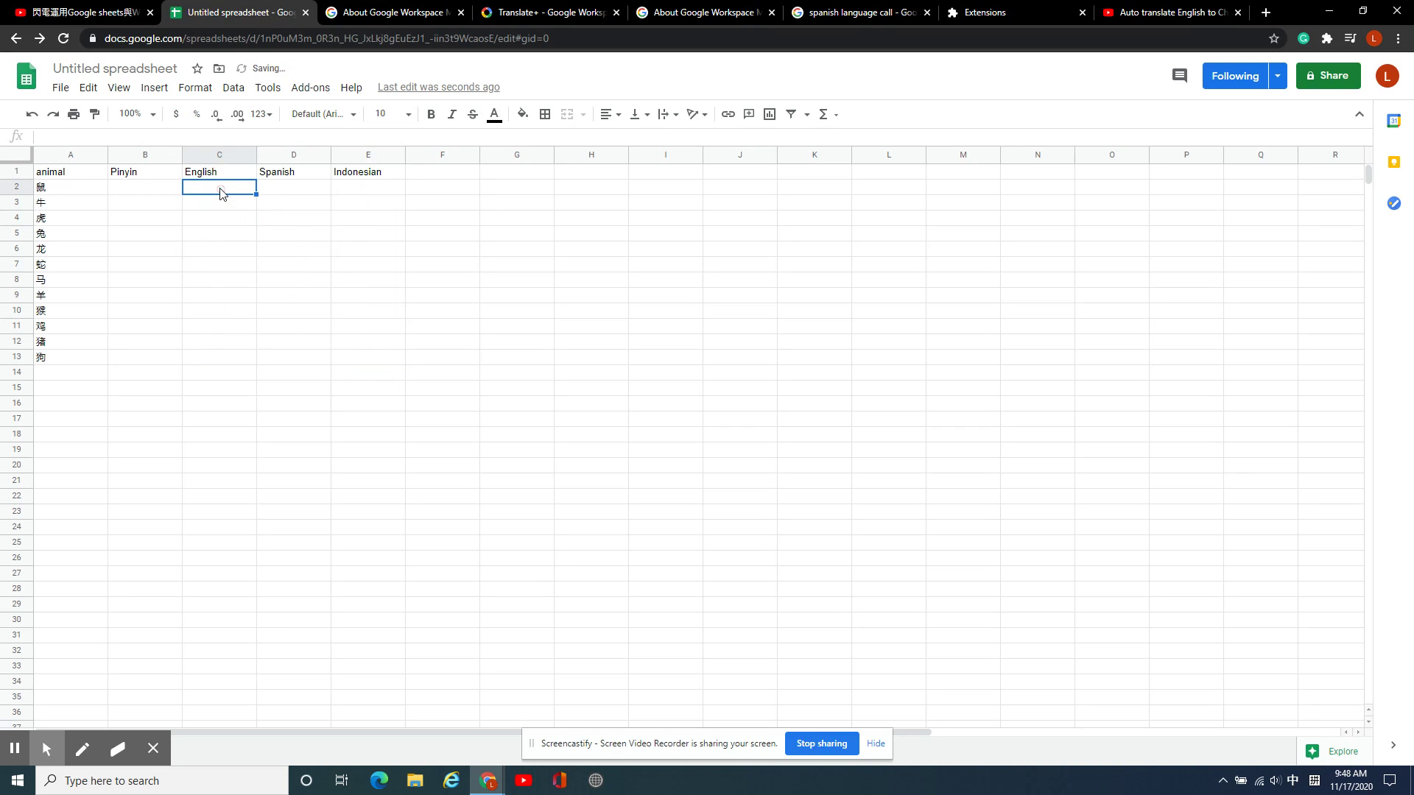
Switch to the English keyboard and insert GOOGLETRANSLATE into cell C2
{"action": "left_click", "coordinate": [221, 193]}
{"action": "type", "text": "="}
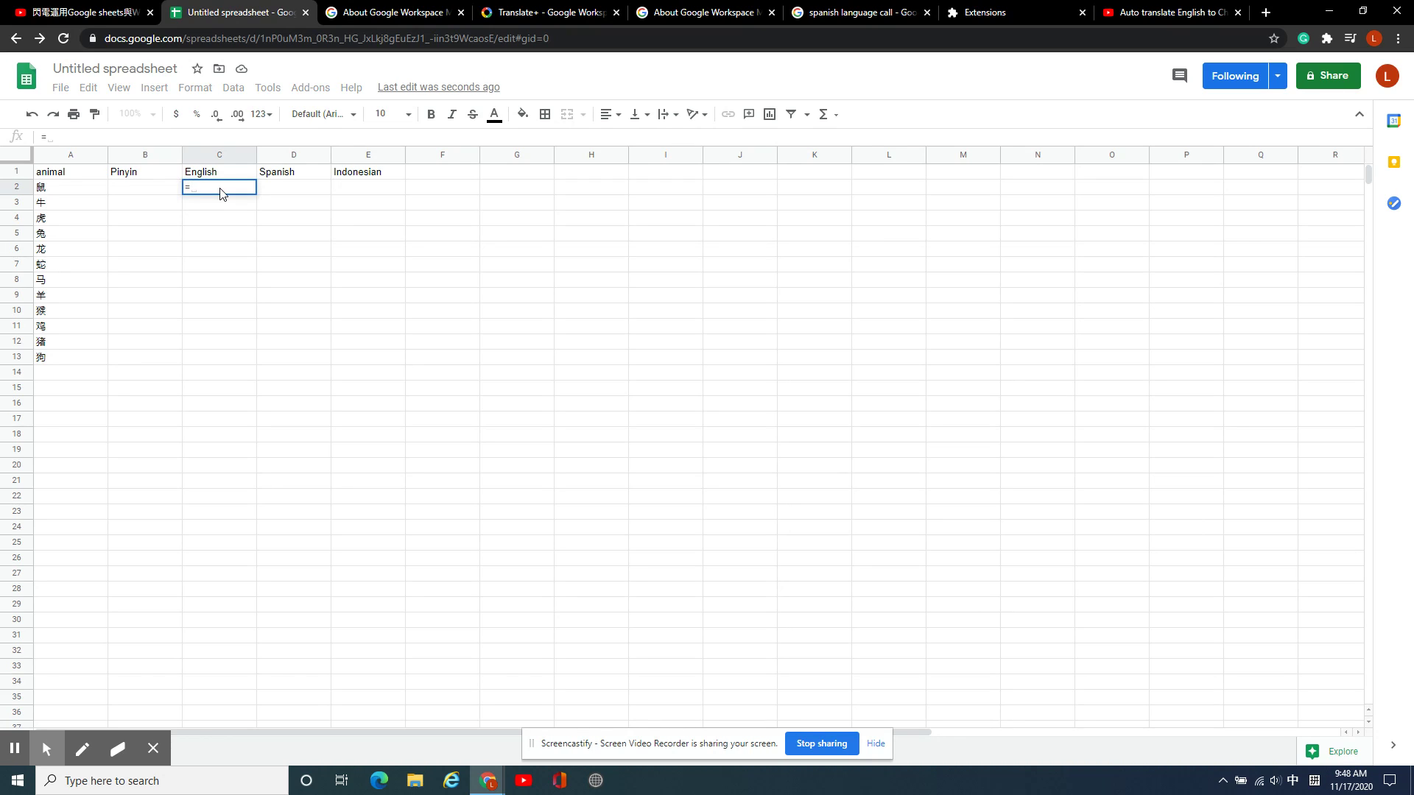
{"action": "type", "text": "g"}
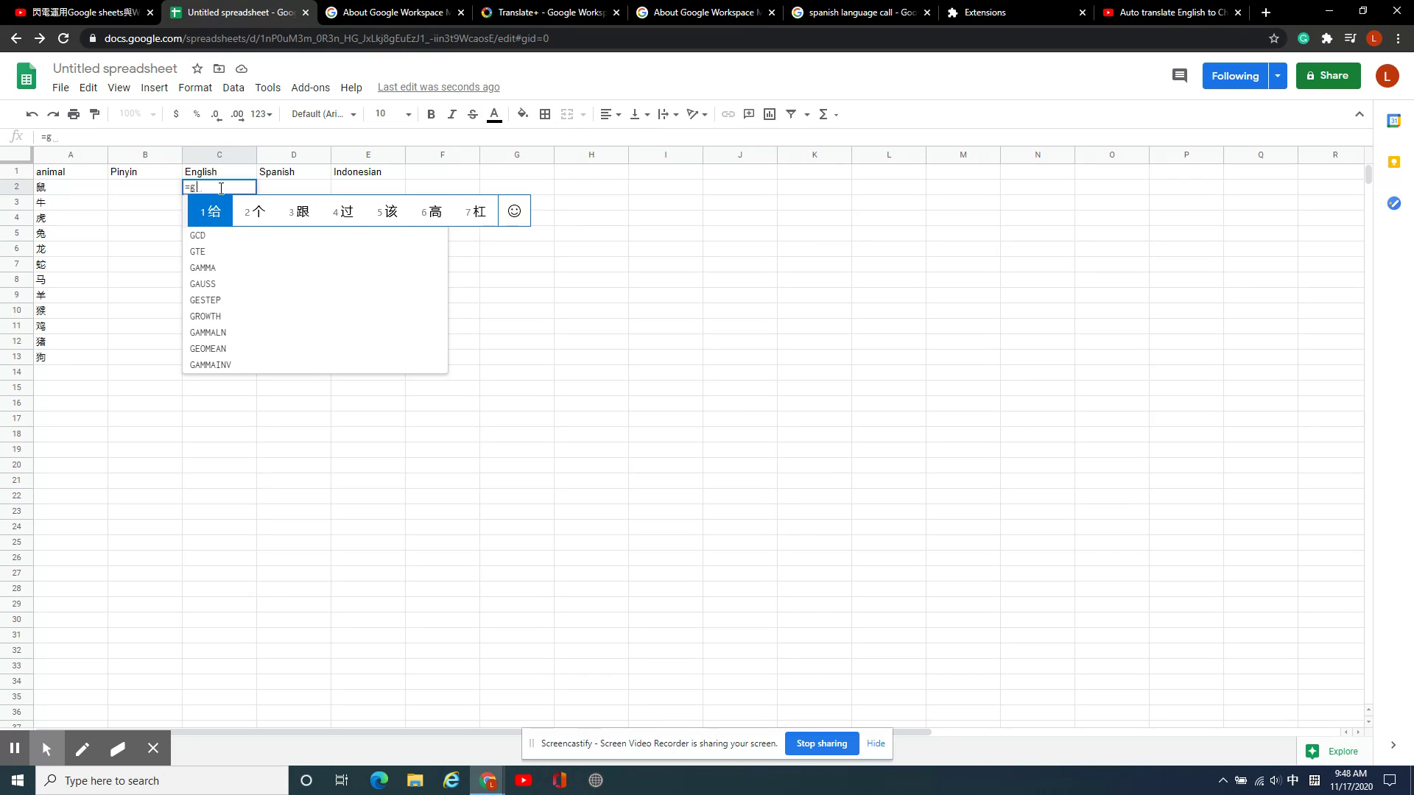
{"action": "left_click", "coordinate": [1314, 781]}
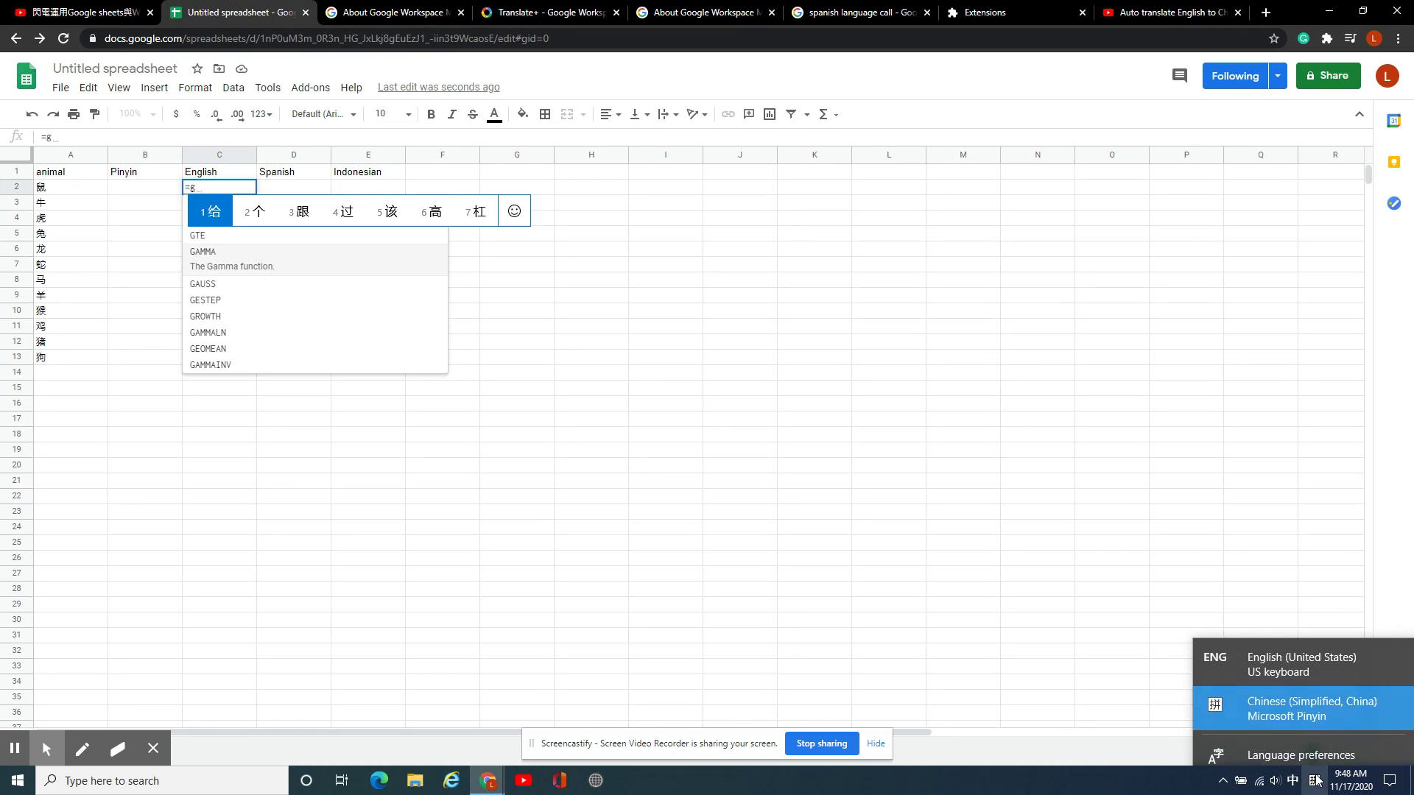
{"action": "left_click", "coordinate": [1286, 662]}
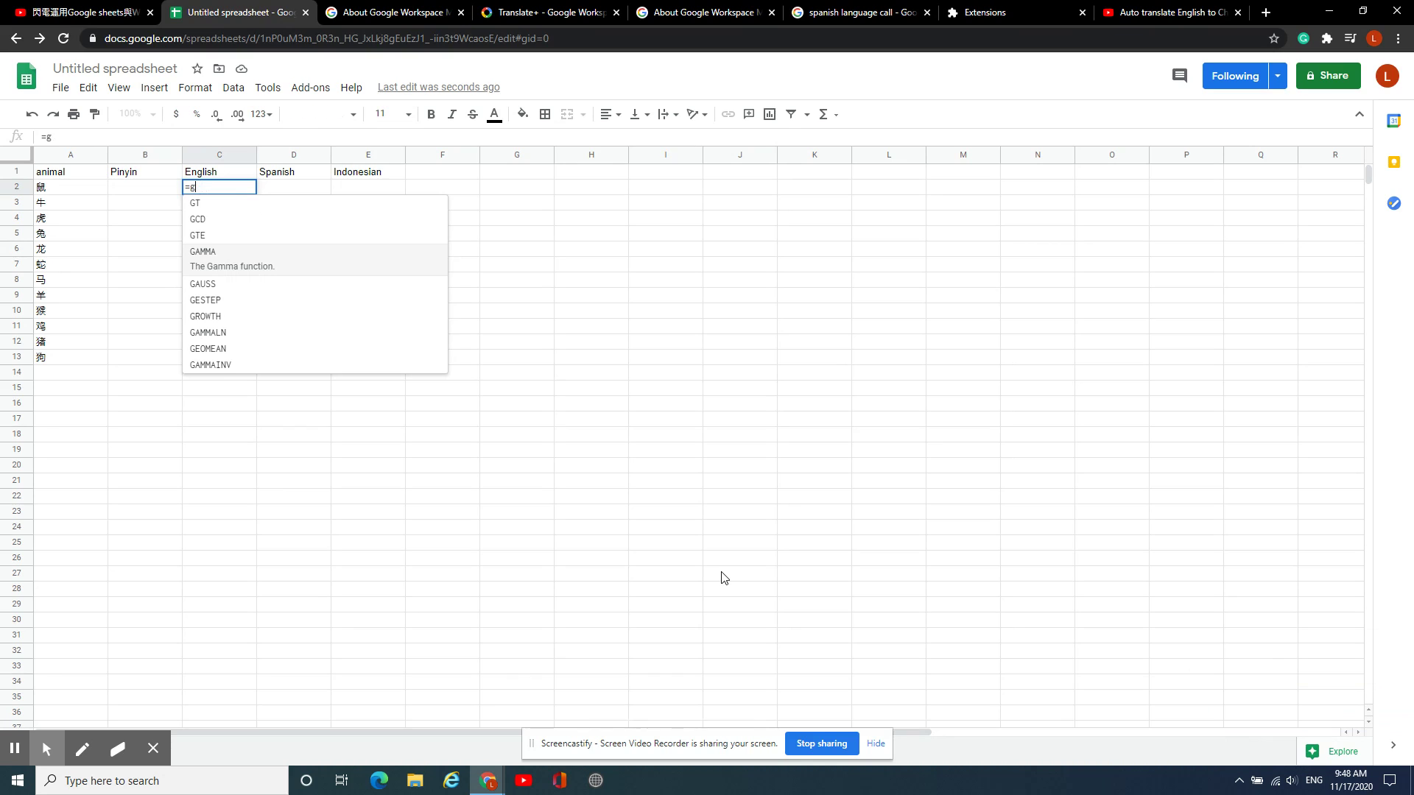
{"action": "type", "text": "oogl"}
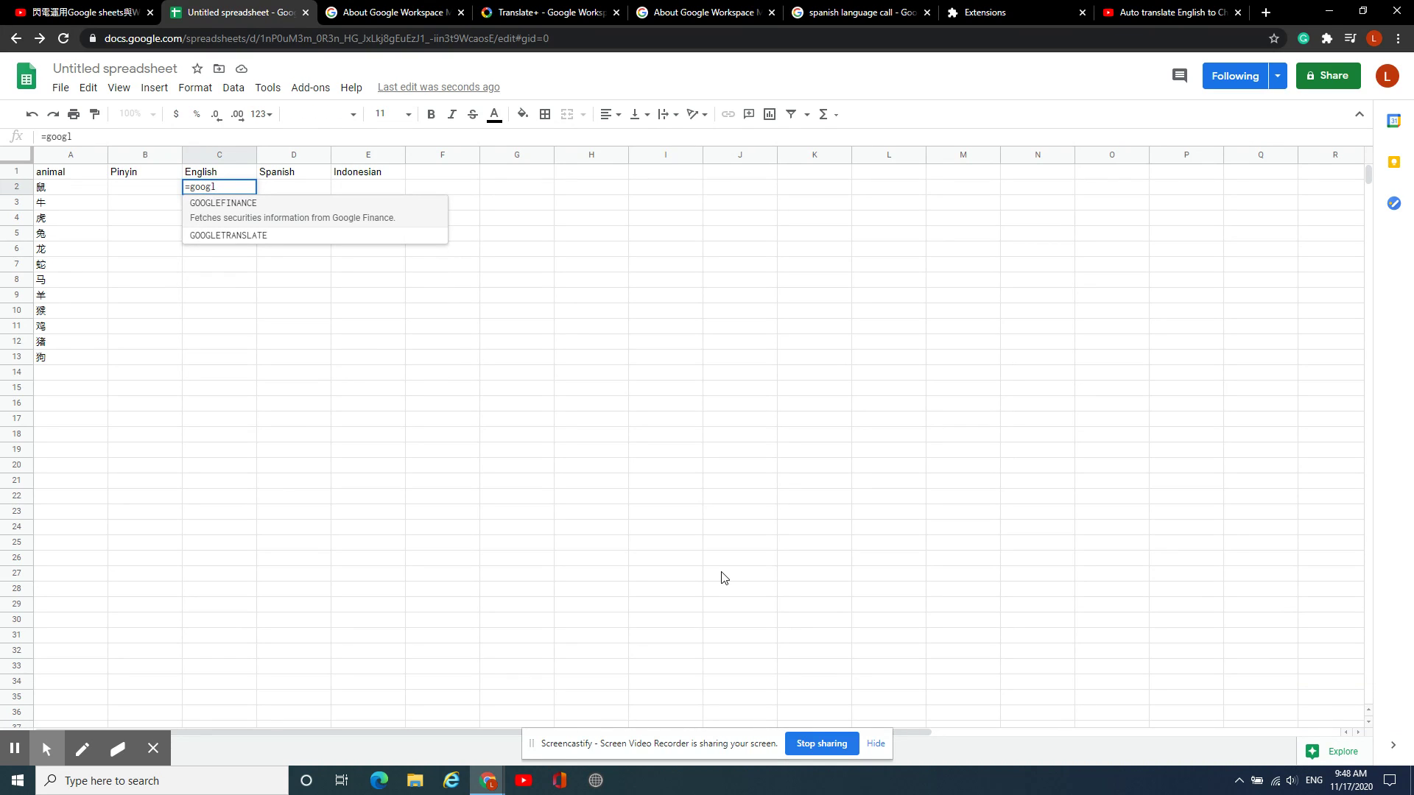
{"action": "type", "text": "et"}
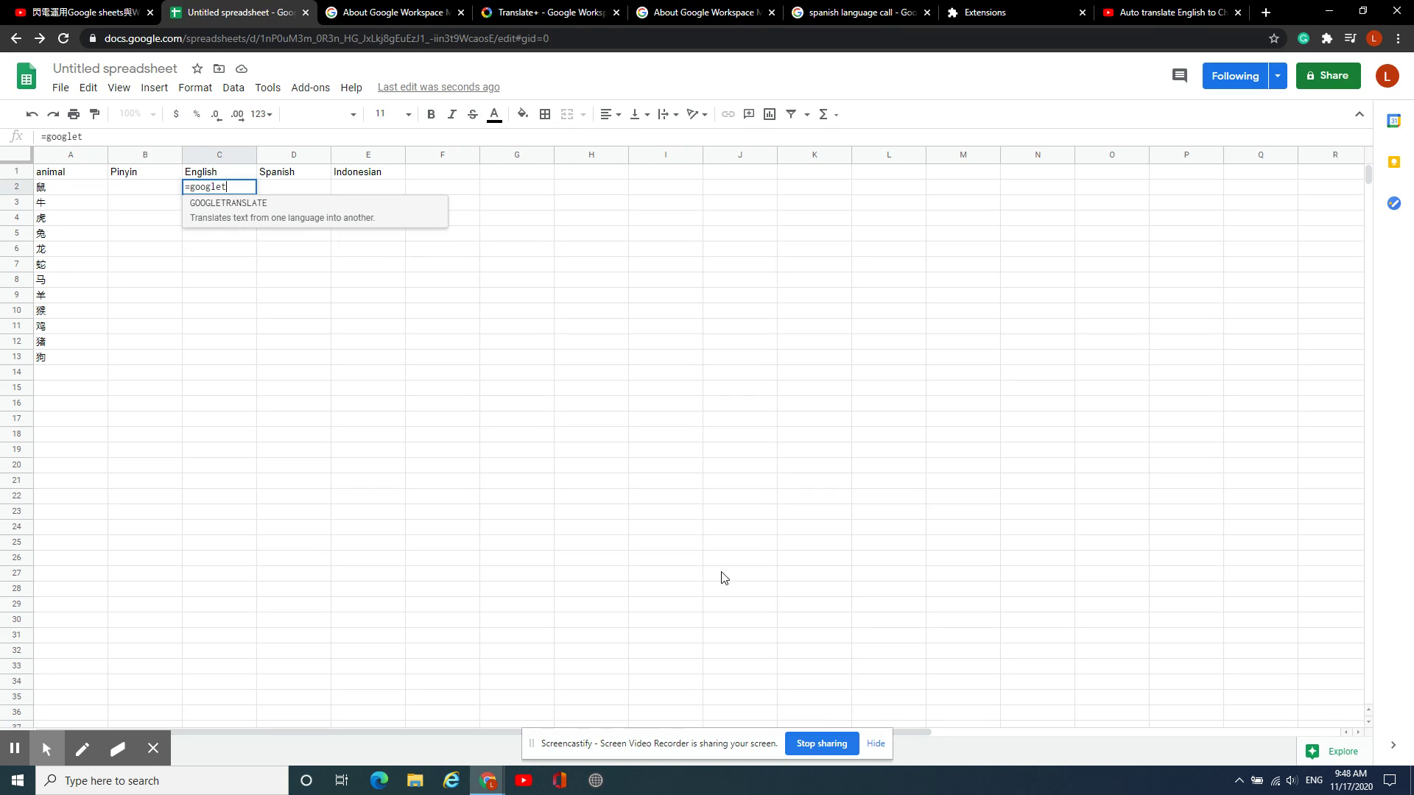
{"action": "left_click", "coordinate": [243, 216]}
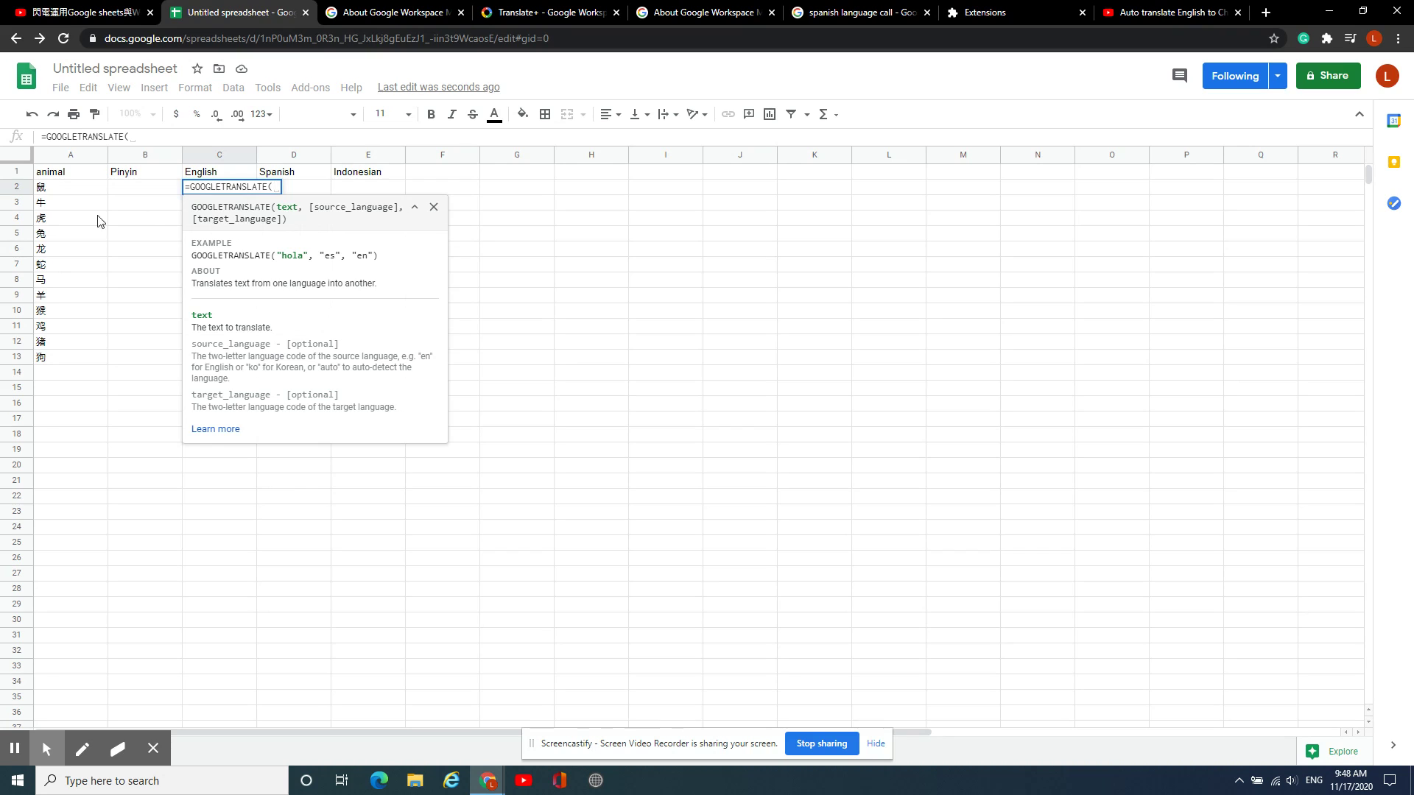
Complete C2's formula as =GOOGLETRANSLATE(A2,"zh","en"), fixing stray separators
{"action": "left_click", "coordinate": [63, 190]}
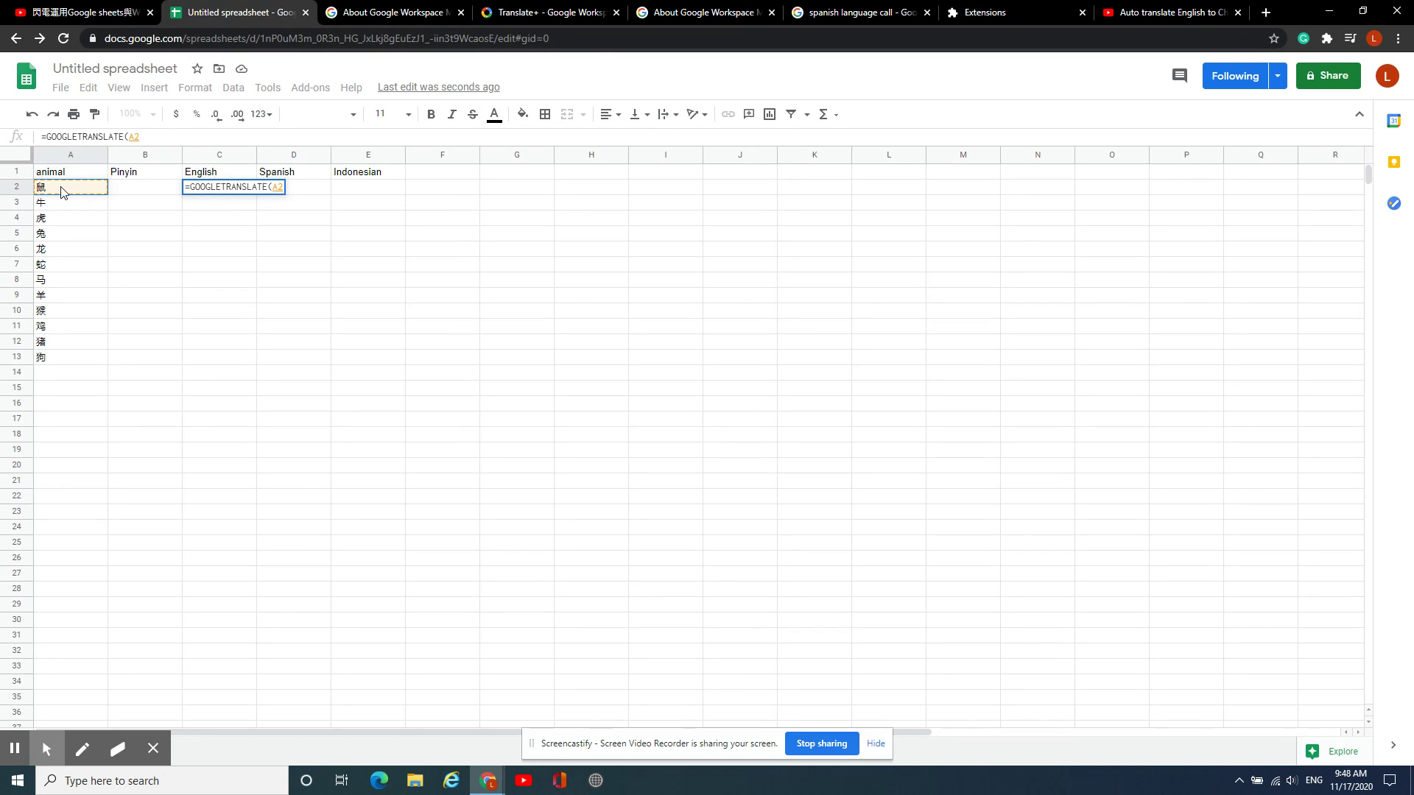
{"action": "type", "text": ", "}
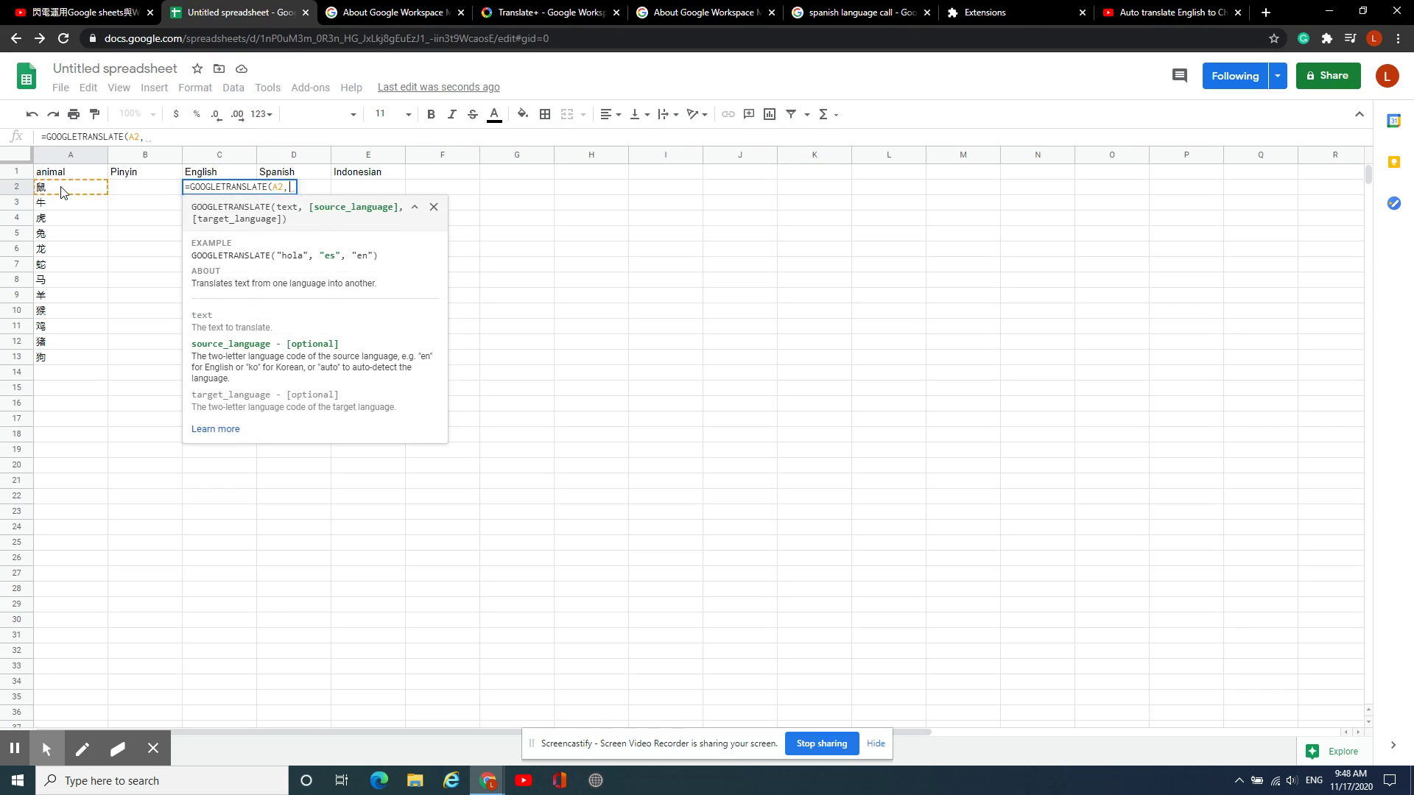
{"action": "type", "text": "\""}
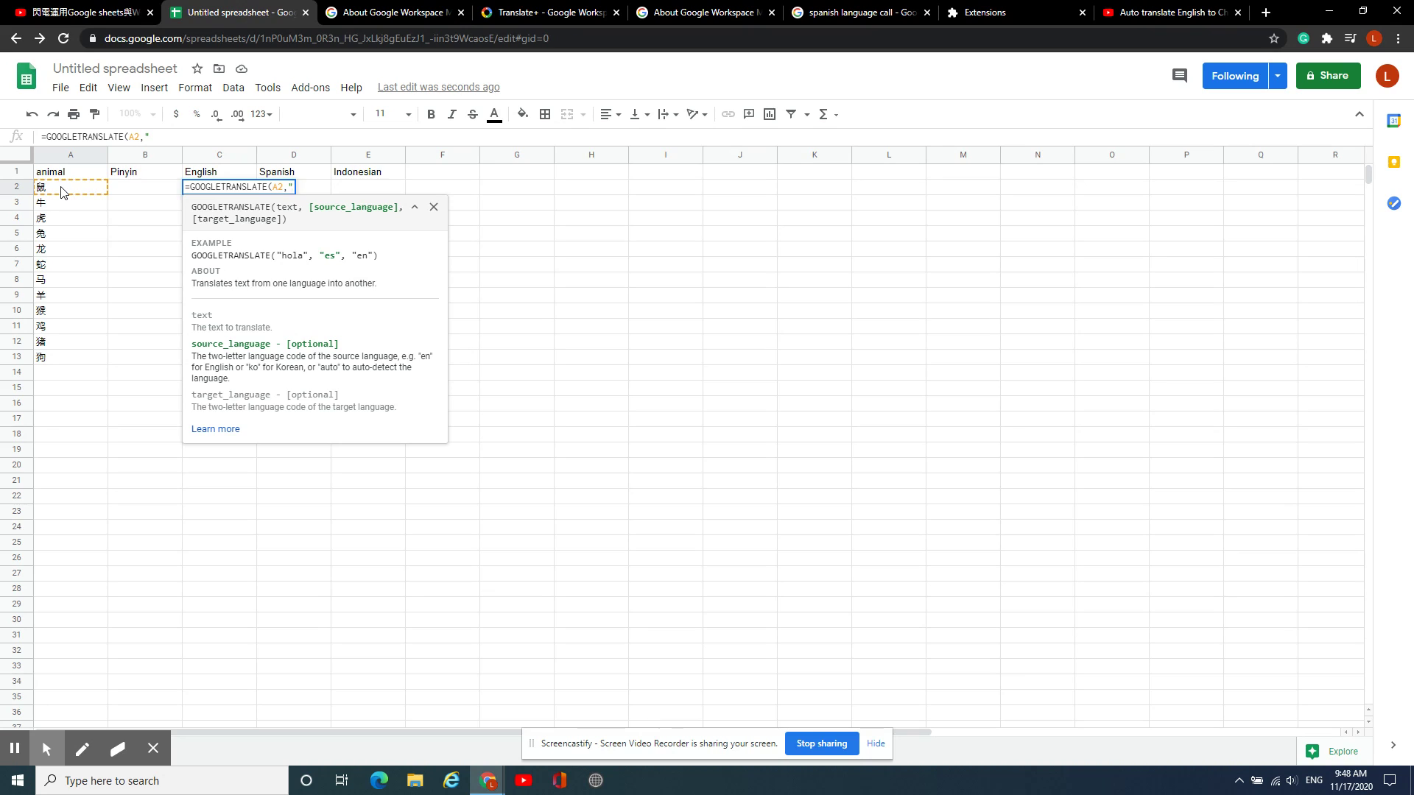
{"action": "type", "text": "zh"}
{"action": "type", "text": "',"}
{"action": "type", "text": "\""}
{"action": "key", "text": "BackSpace"}
{"action": "key", "text": "BackSpace"}
{"action": "key", "text": "BackSpace"}
{"action": "type", "text": ","}
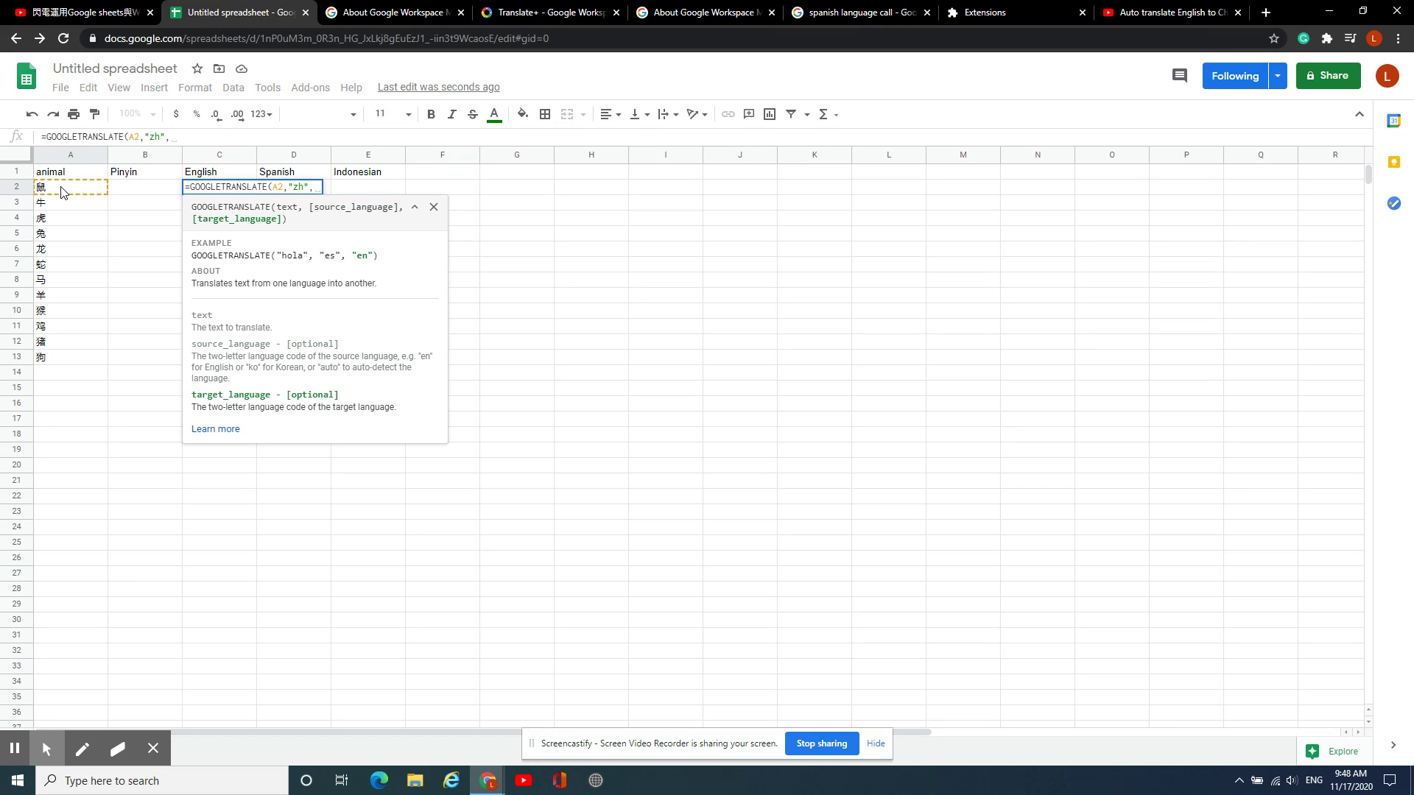
{"action": "key", "text": "BackSpace"}
{"action": "type", "text": "\"en\""}
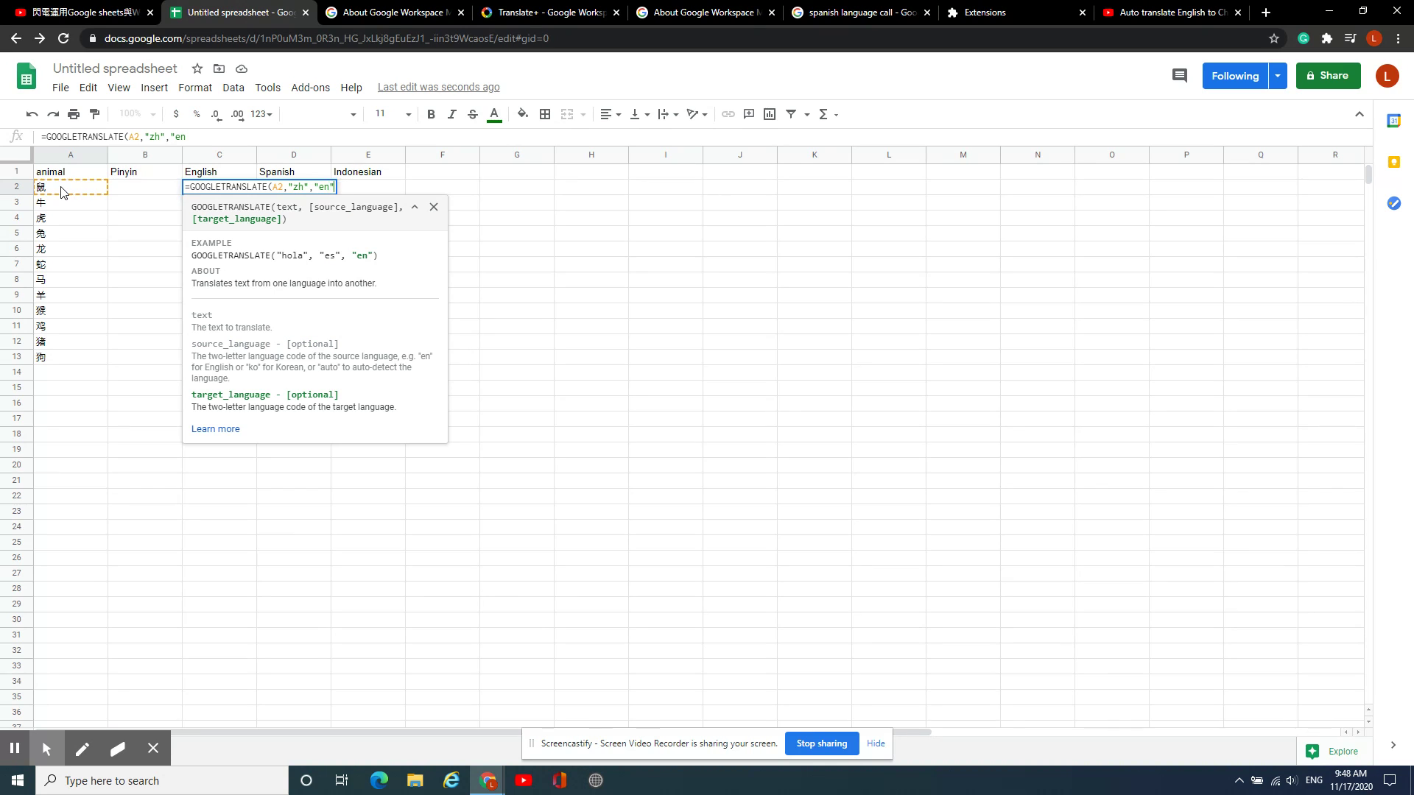
{"action": "type", "text": ")"}
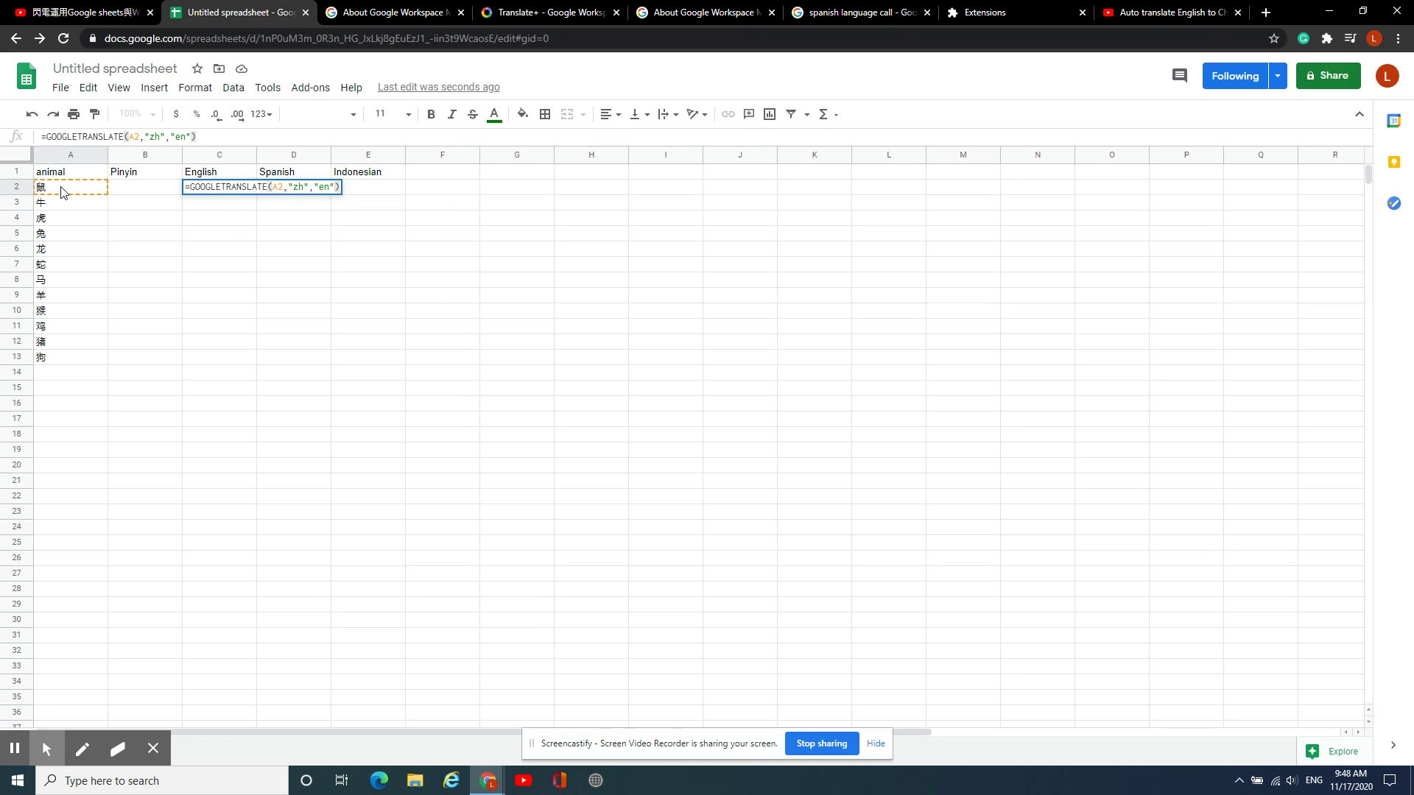
{"action": "key", "text": "Return"}
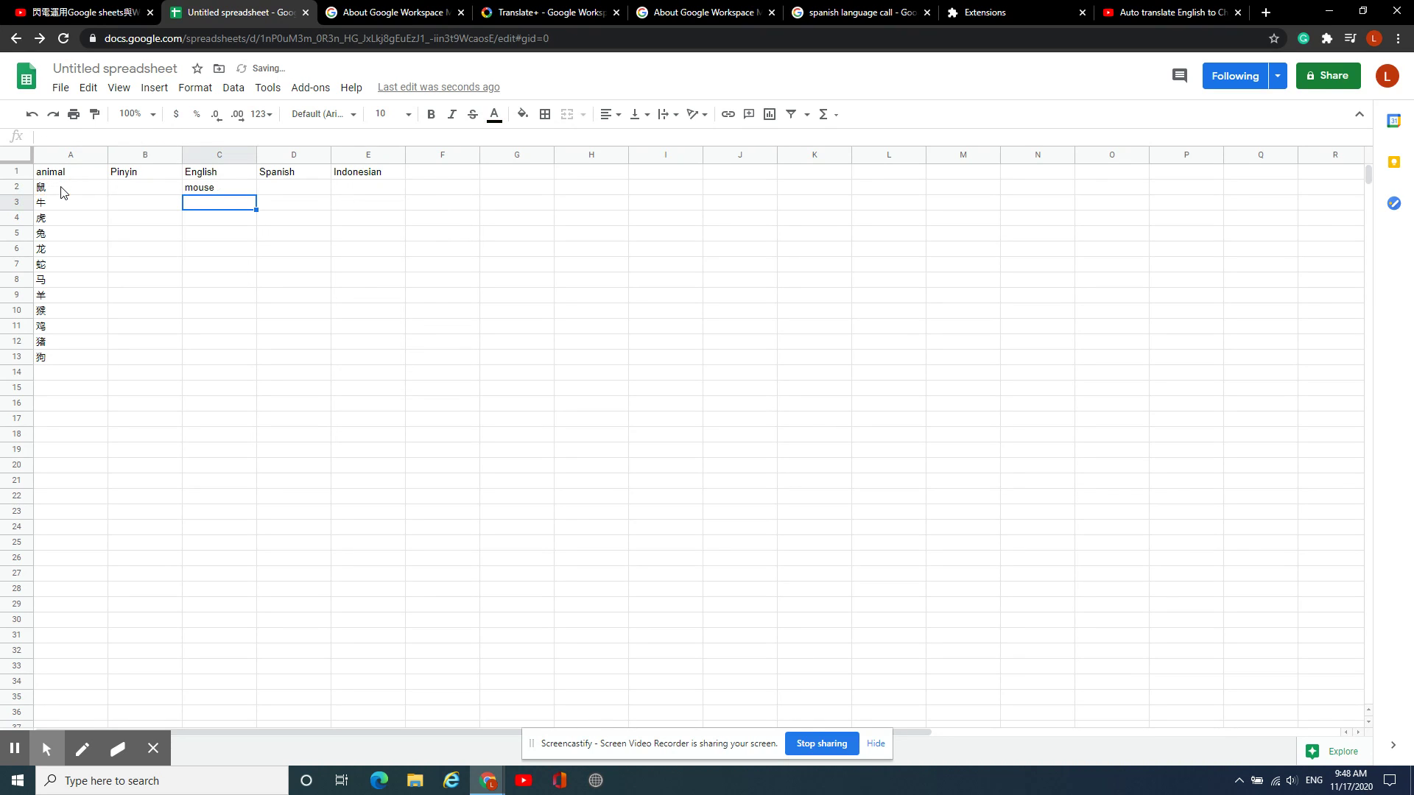
Copy the English translation formula down column C to row 12
{"action": "left_click", "coordinate": [243, 191]}
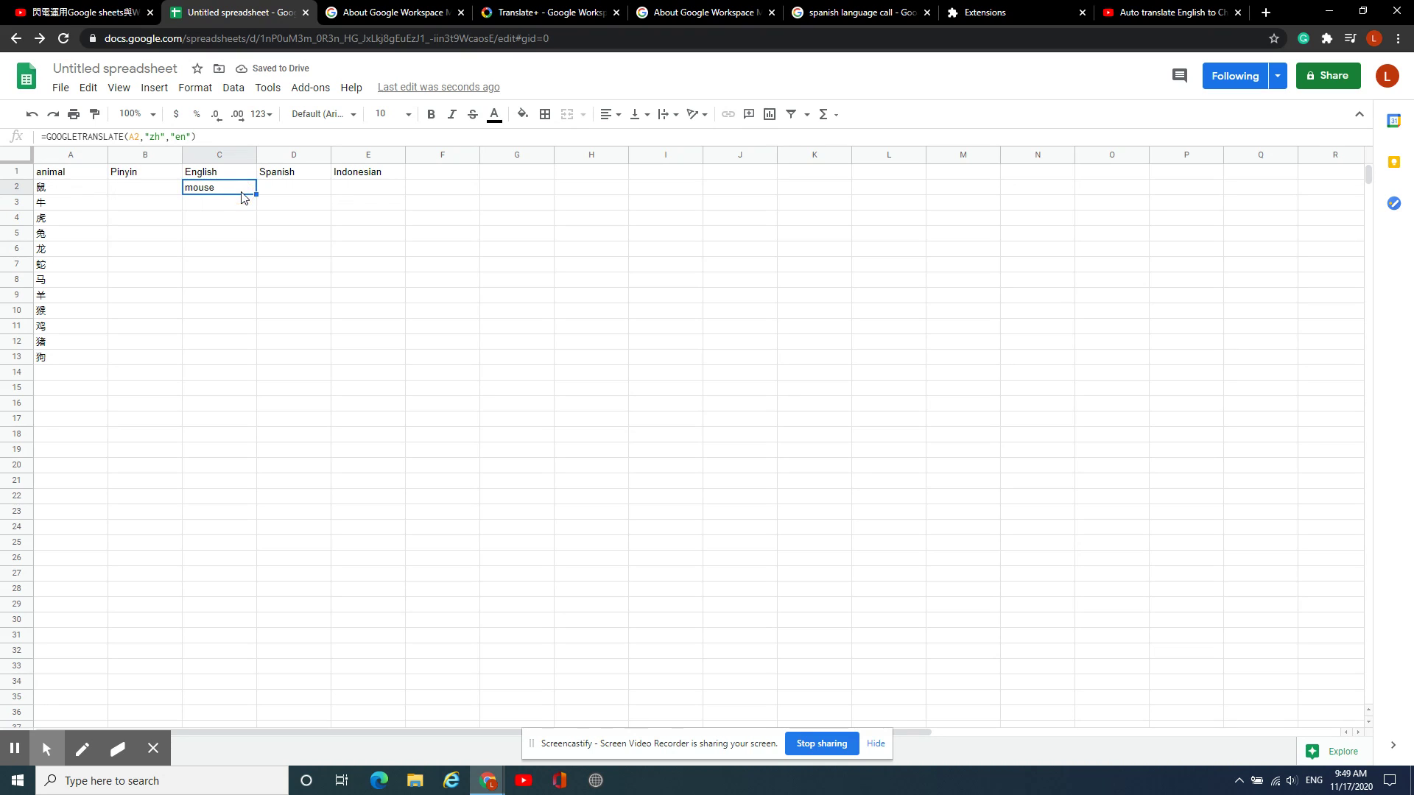
{"action": "left_click_drag", "start_coordinate": [255, 194], "coordinate": [258, 345]}
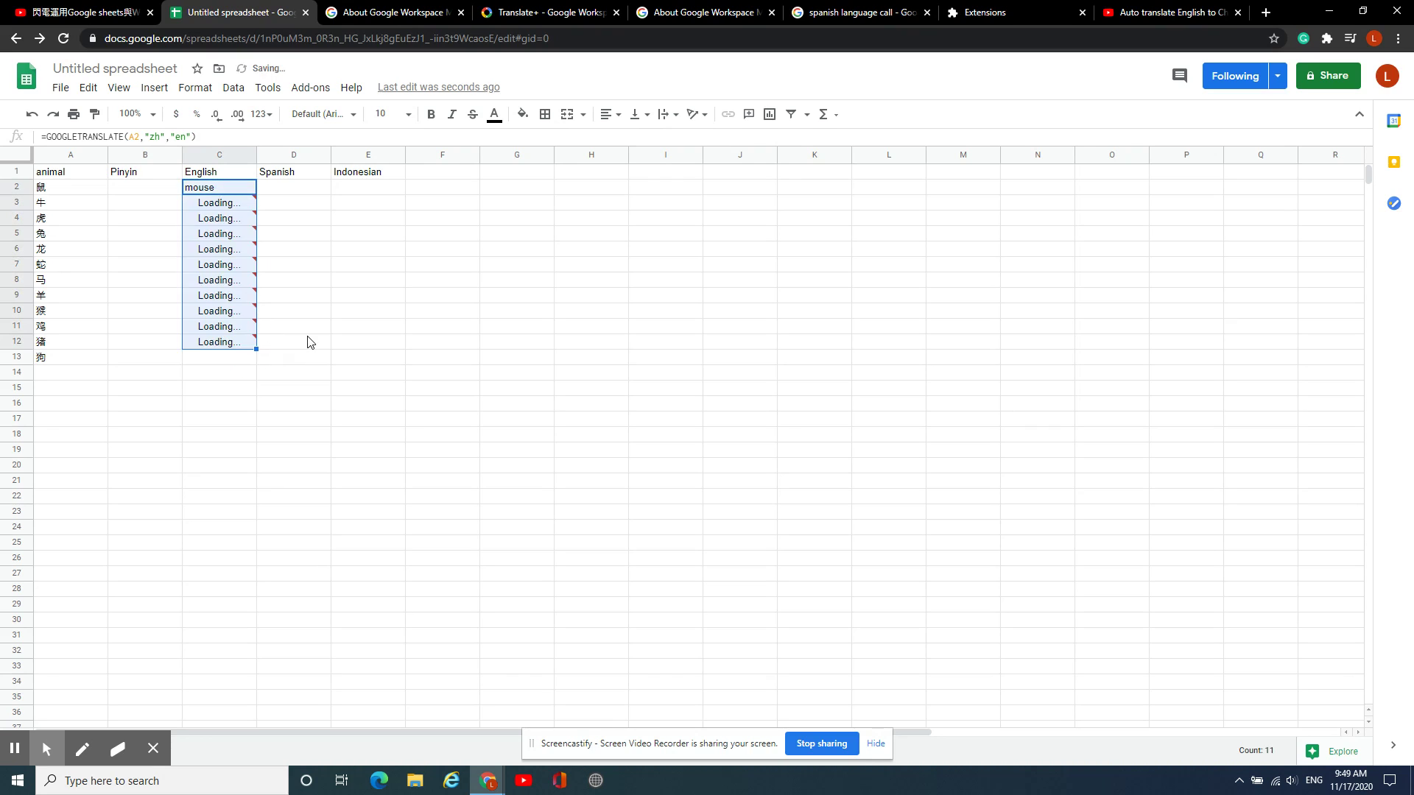
{"action": "left_click", "coordinate": [292, 193]}
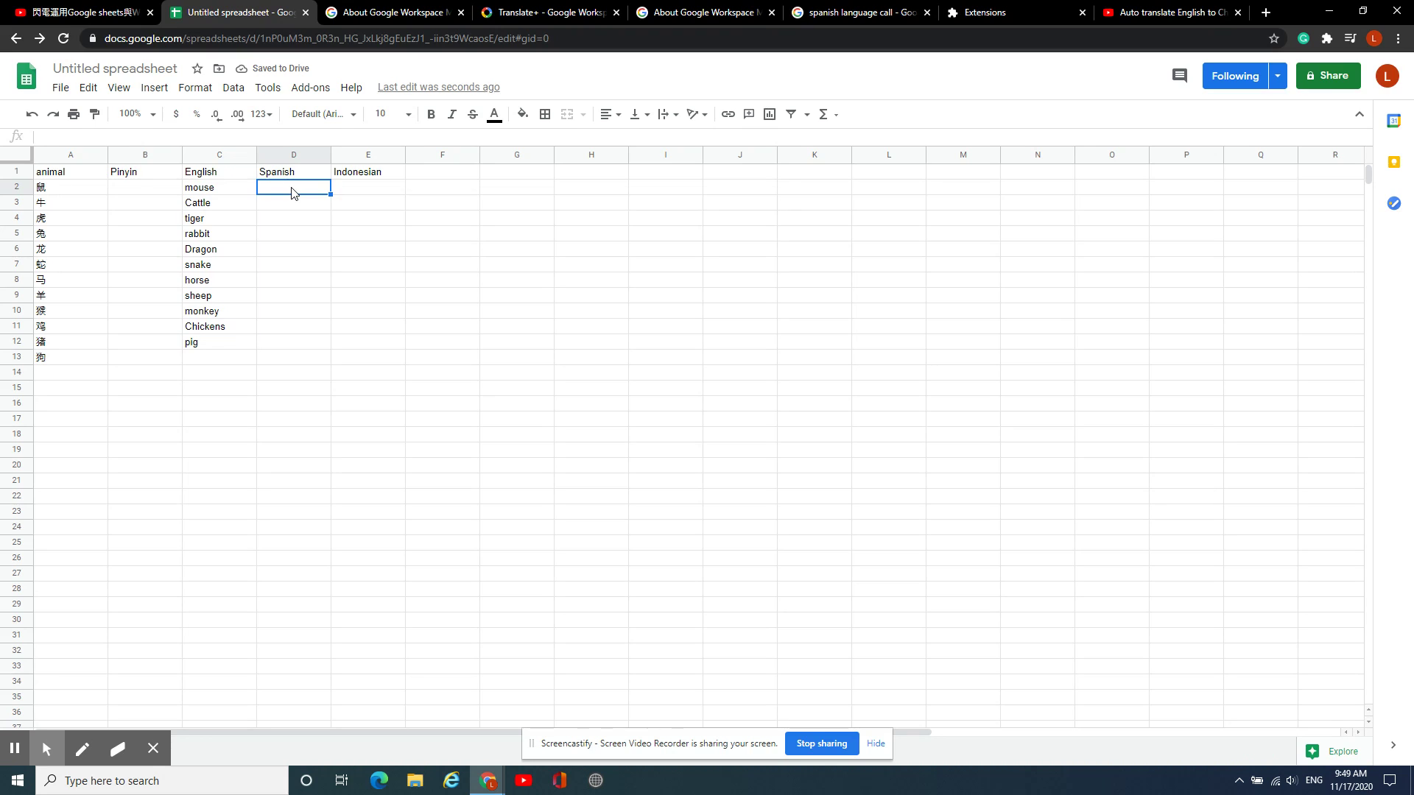
Enter =GOOGLETRANSLATE(A2,"zh","es") in cell D2
{"action": "type", "text": "=go"}
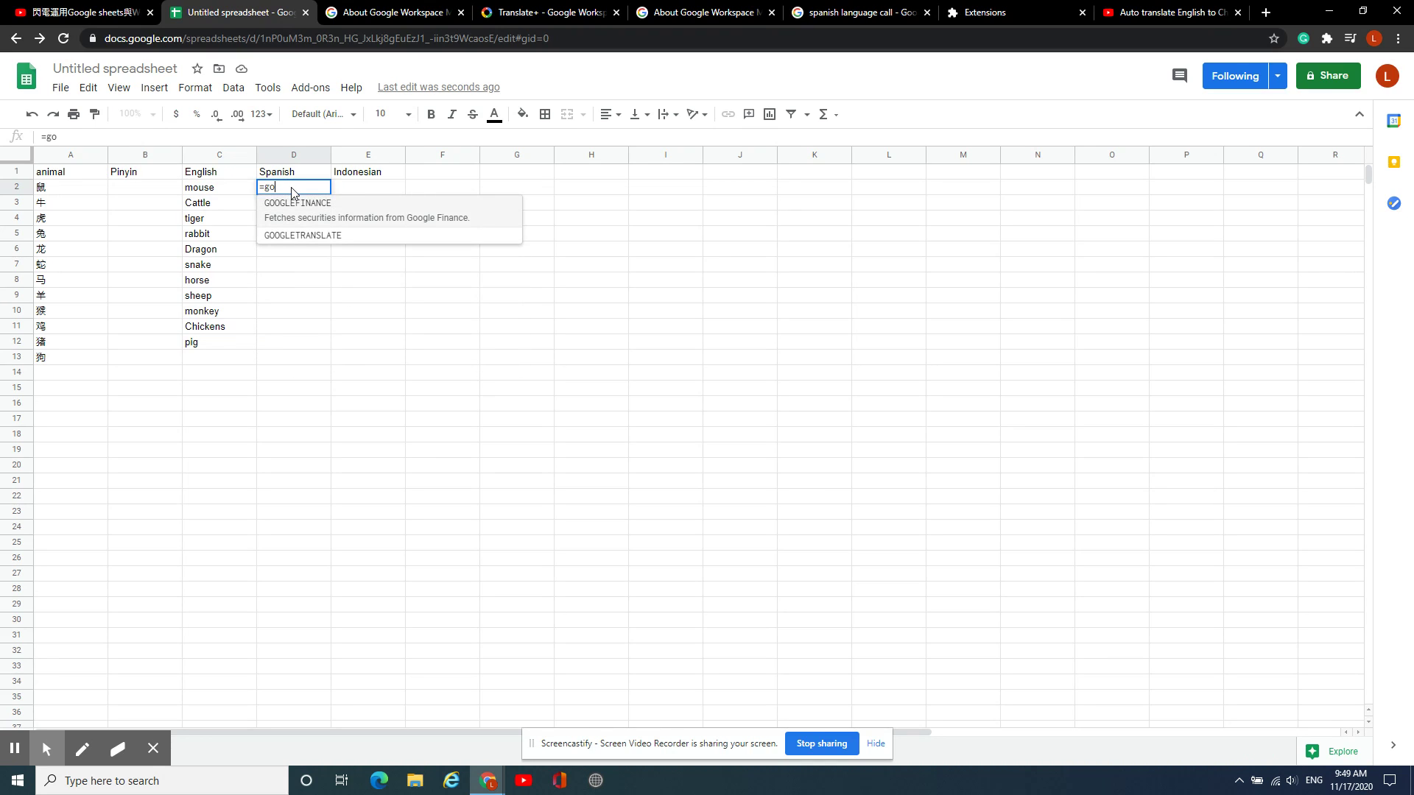
{"action": "type", "text": "oglet"}
{"action": "left_click", "coordinate": [295, 214]}
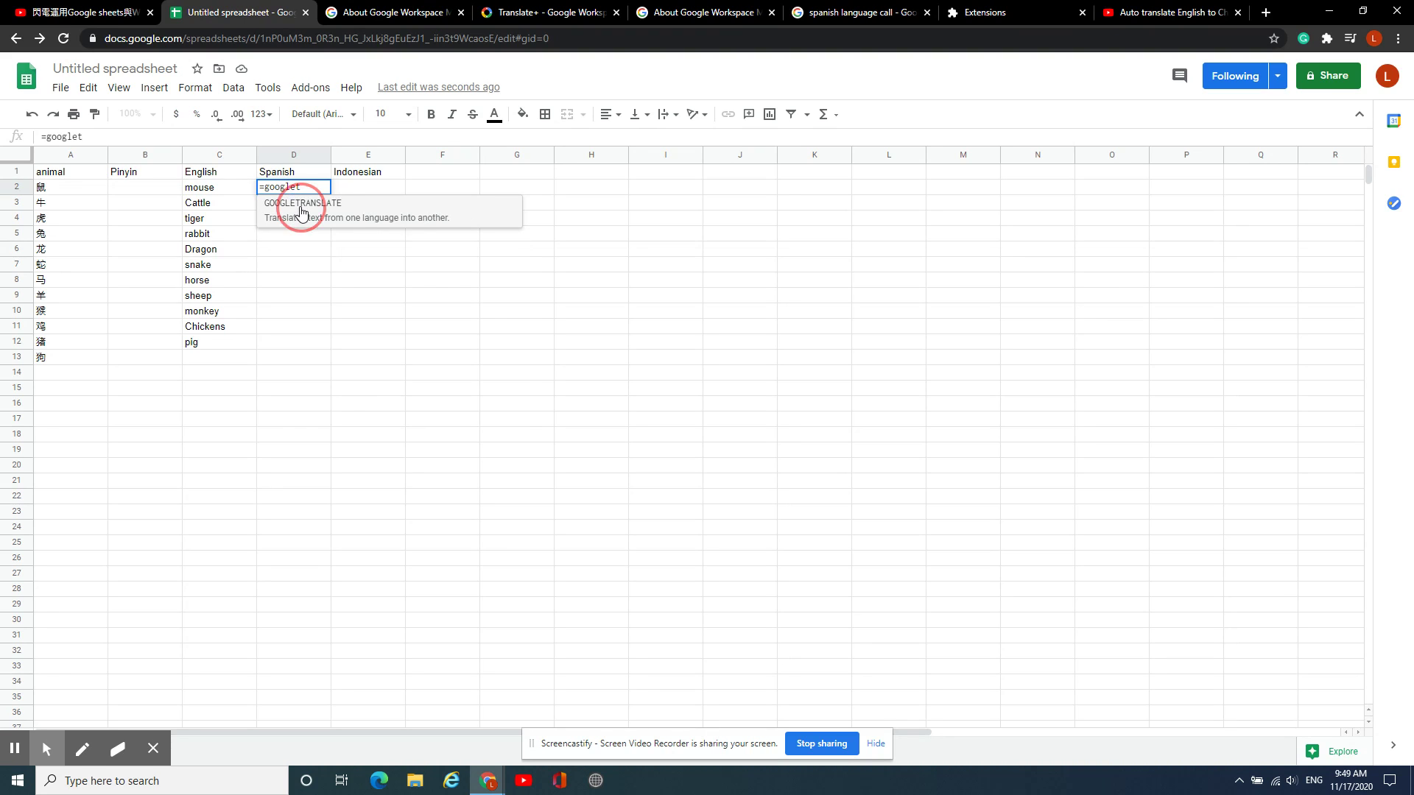
{"action": "left_click", "coordinate": [62, 193]}
{"action": "type", "text": ",\""}
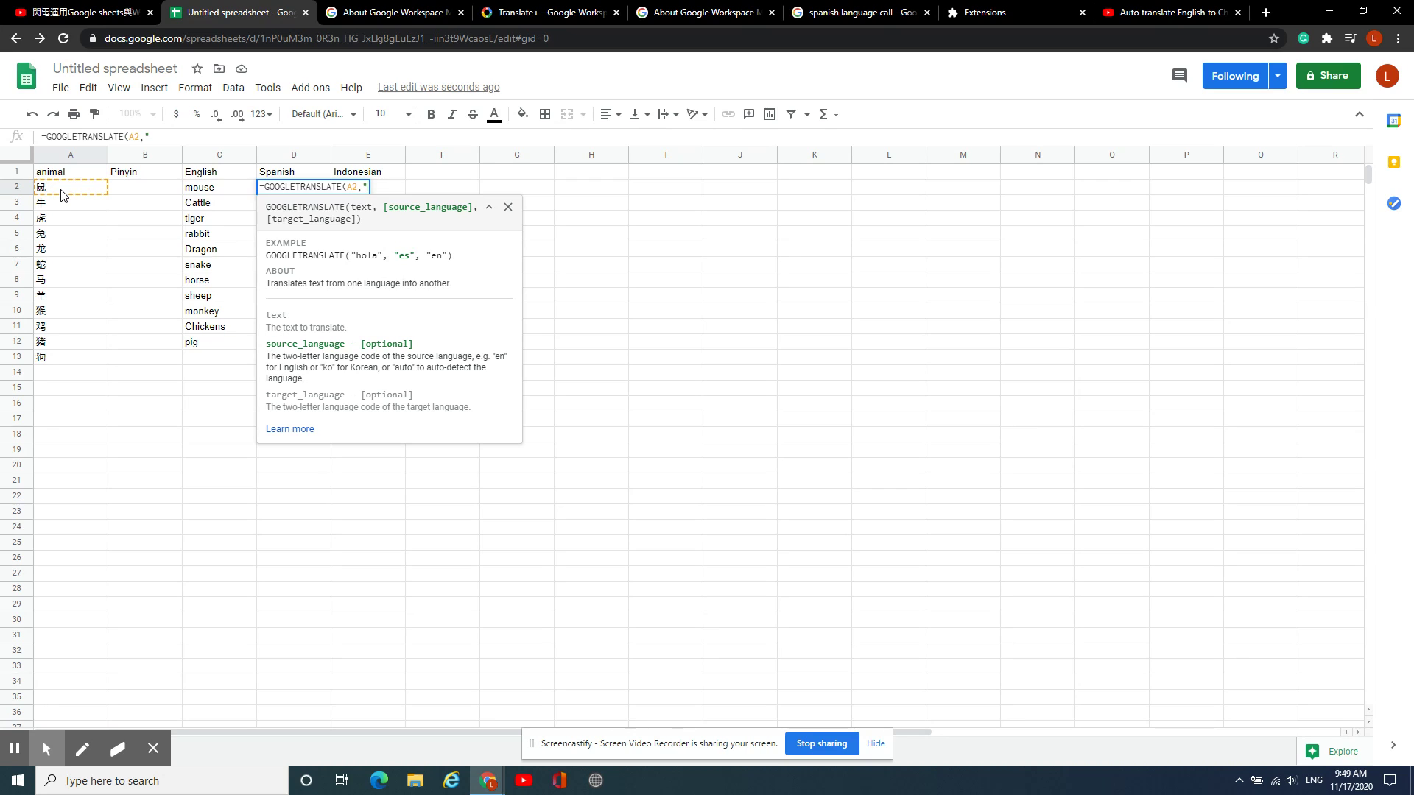
{"action": "type", "text": "zh\",\""}
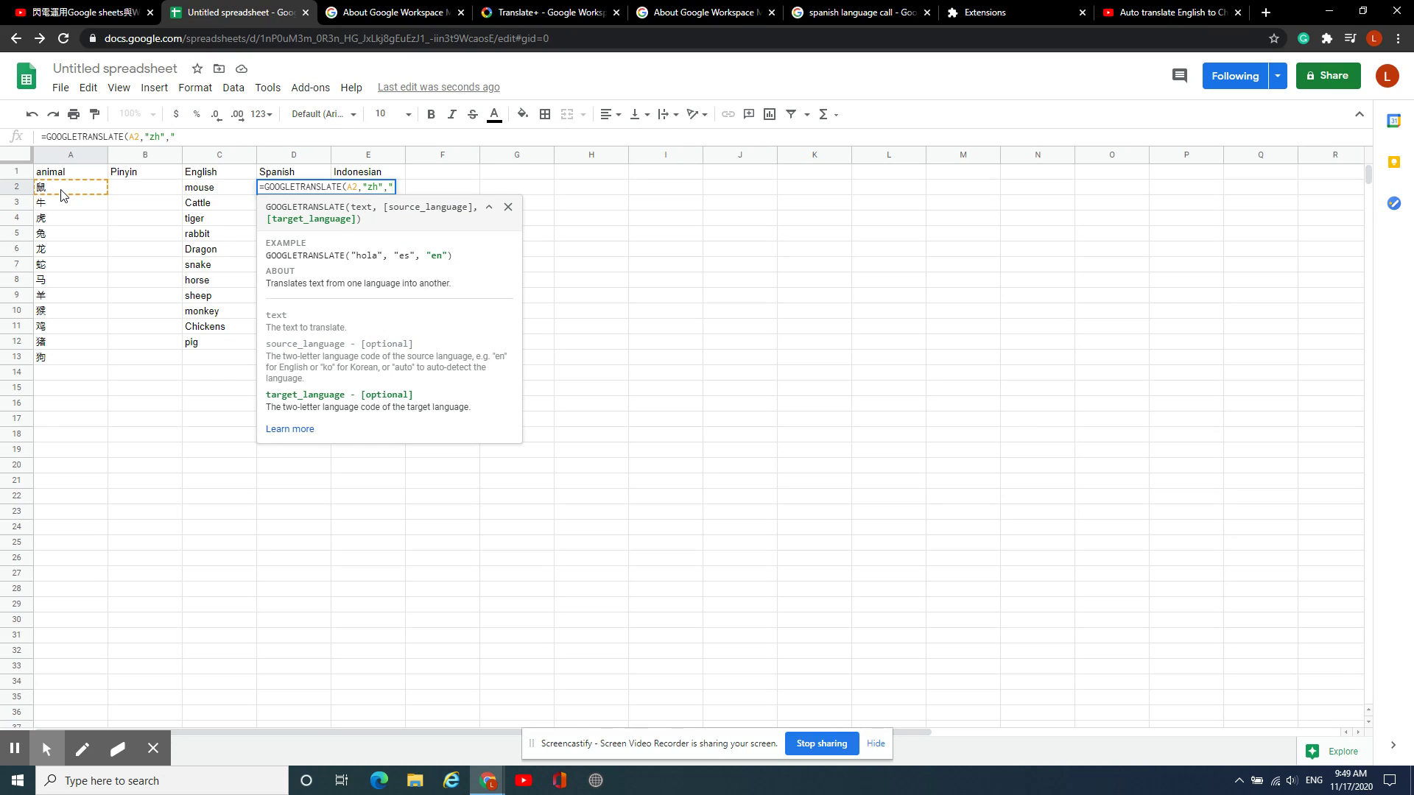
{"action": "type", "text": "es\")"}
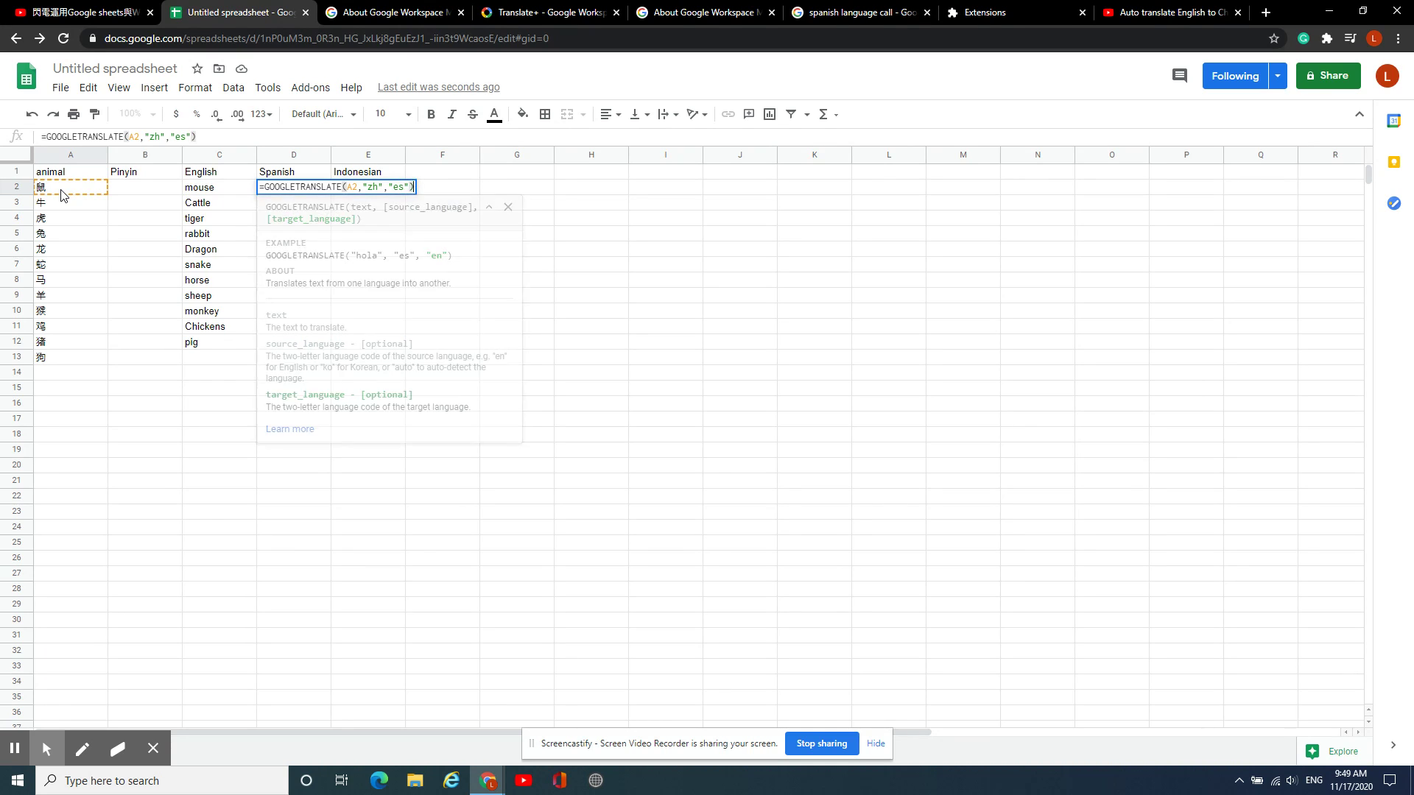
{"action": "key", "text": "Return"}
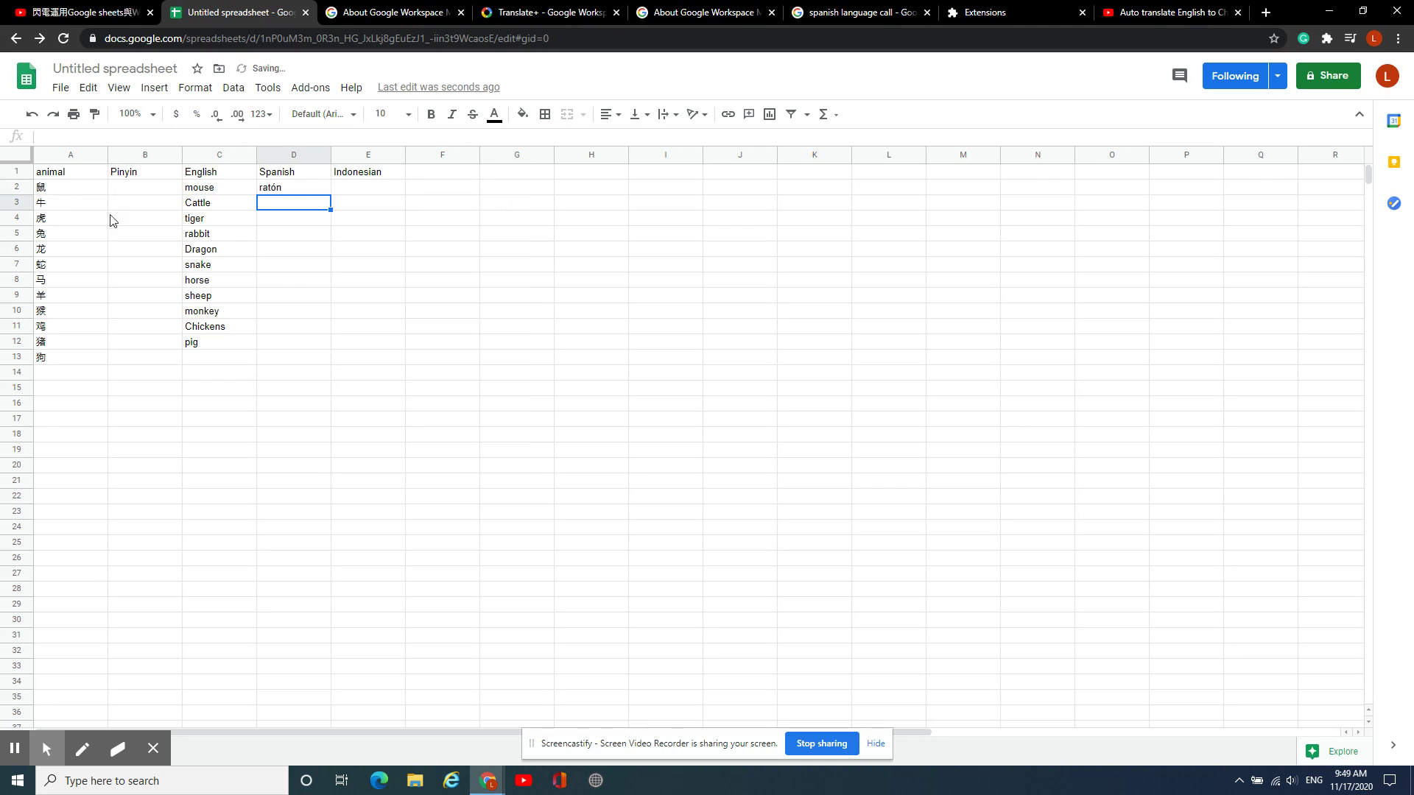
Copy the Spanish translation formula down to D12
{"action": "left_click", "coordinate": [321, 194]}
{"action": "left_click_drag", "start_coordinate": [329, 194], "coordinate": [321, 345]}
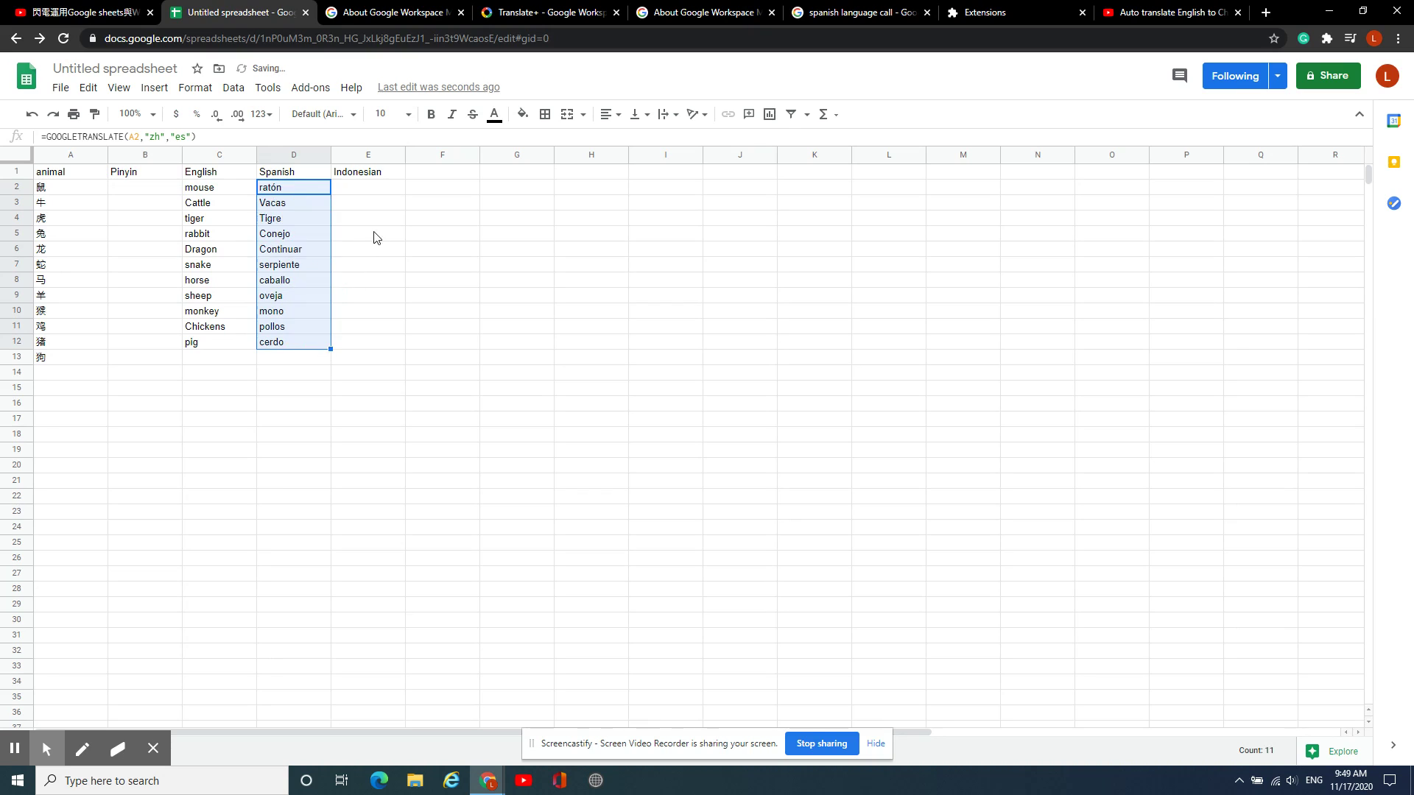
{"action": "left_click", "coordinate": [376, 189]}
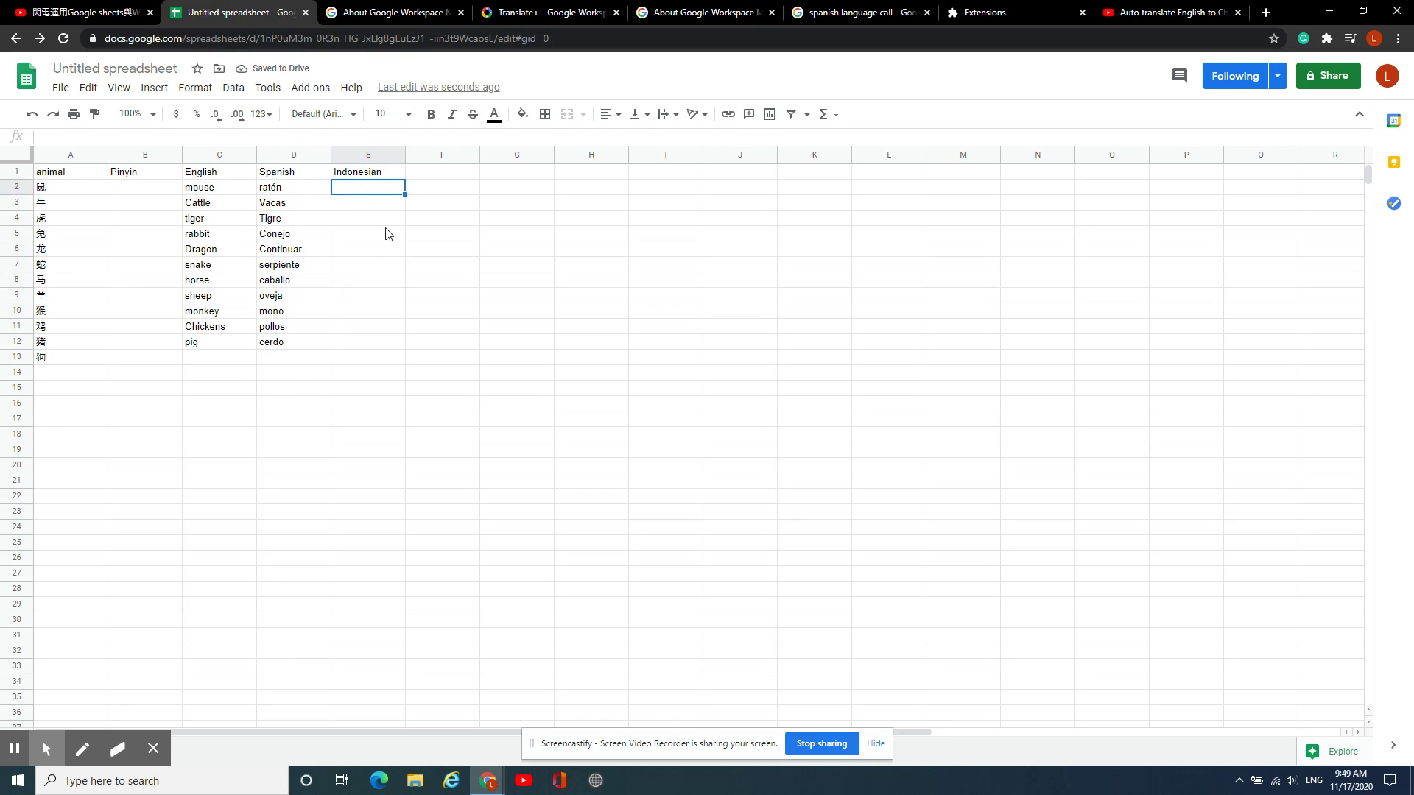
Enter =GOOGLETRANSLATE(A2,"zh","id") in E2, correcting the mistyped language code
{"action": "type", "text": "="}
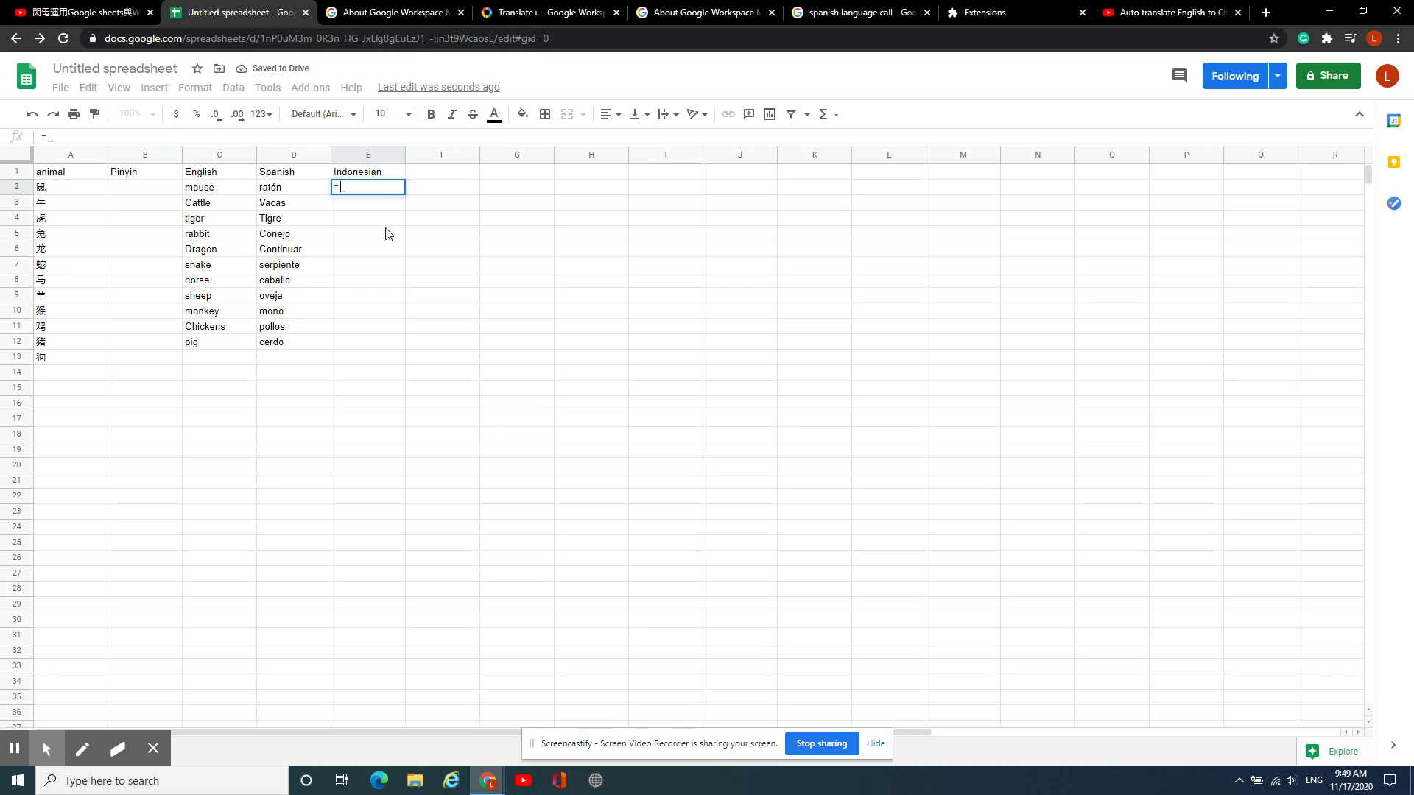
{"action": "type", "text": "googl"}
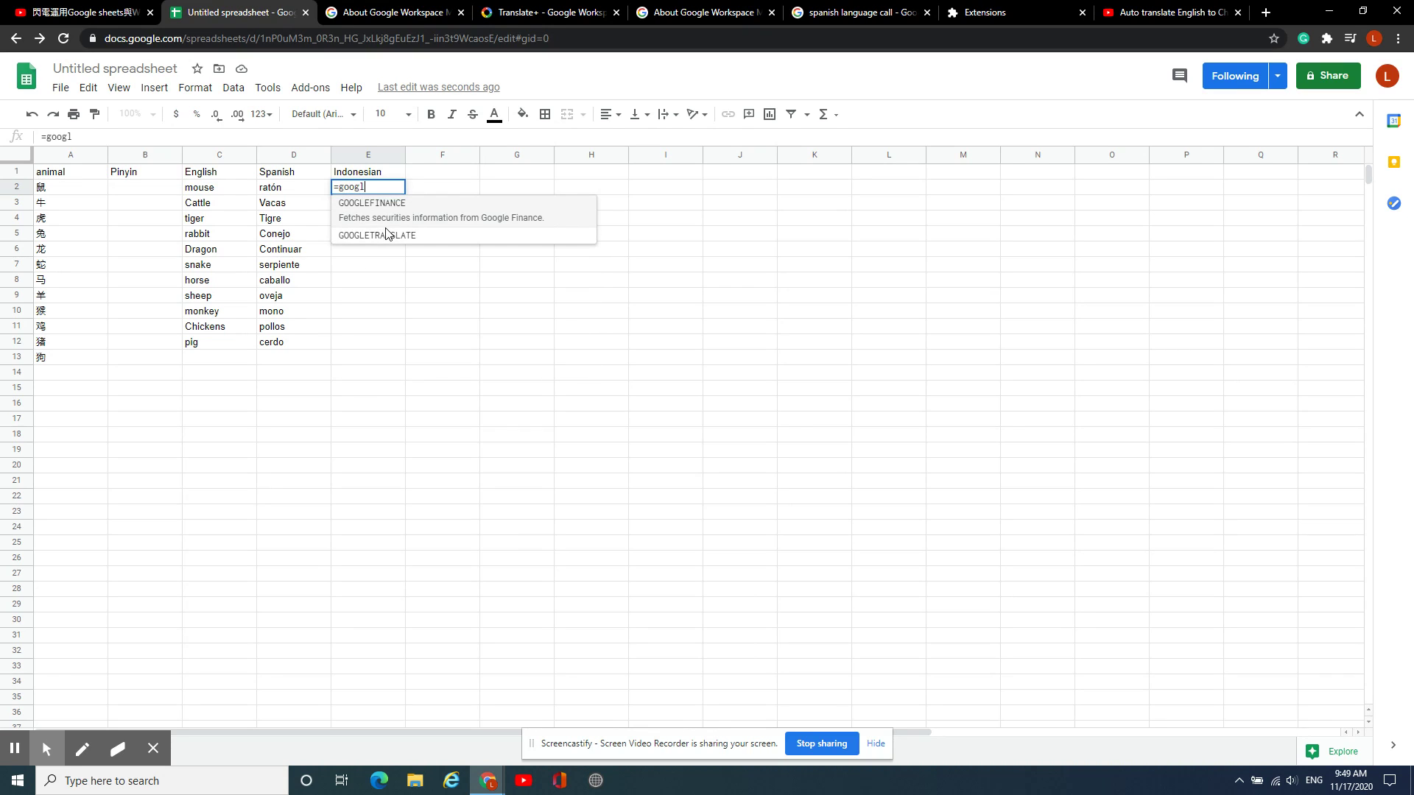
{"action": "type", "text": "et"}
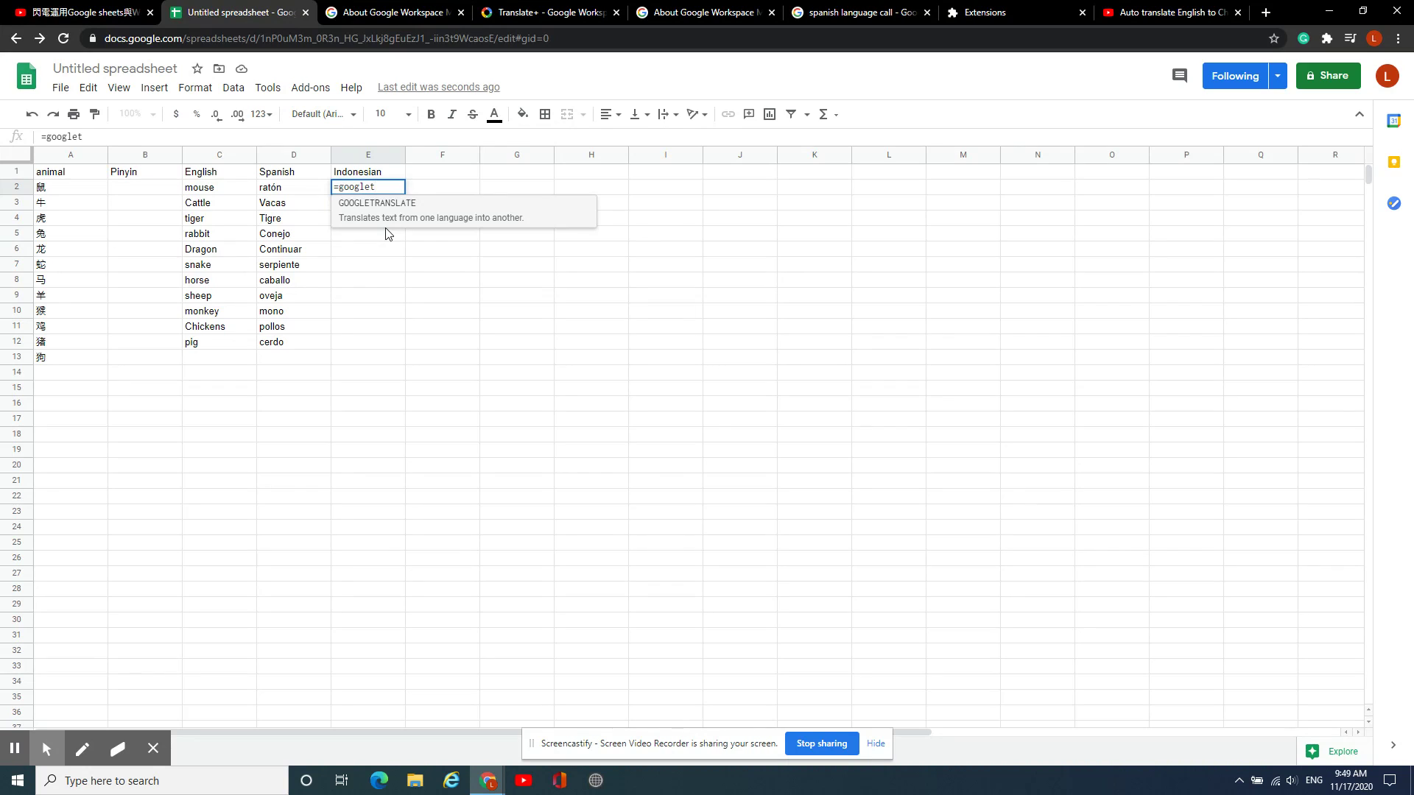
{"action": "left_click", "coordinate": [395, 211]}
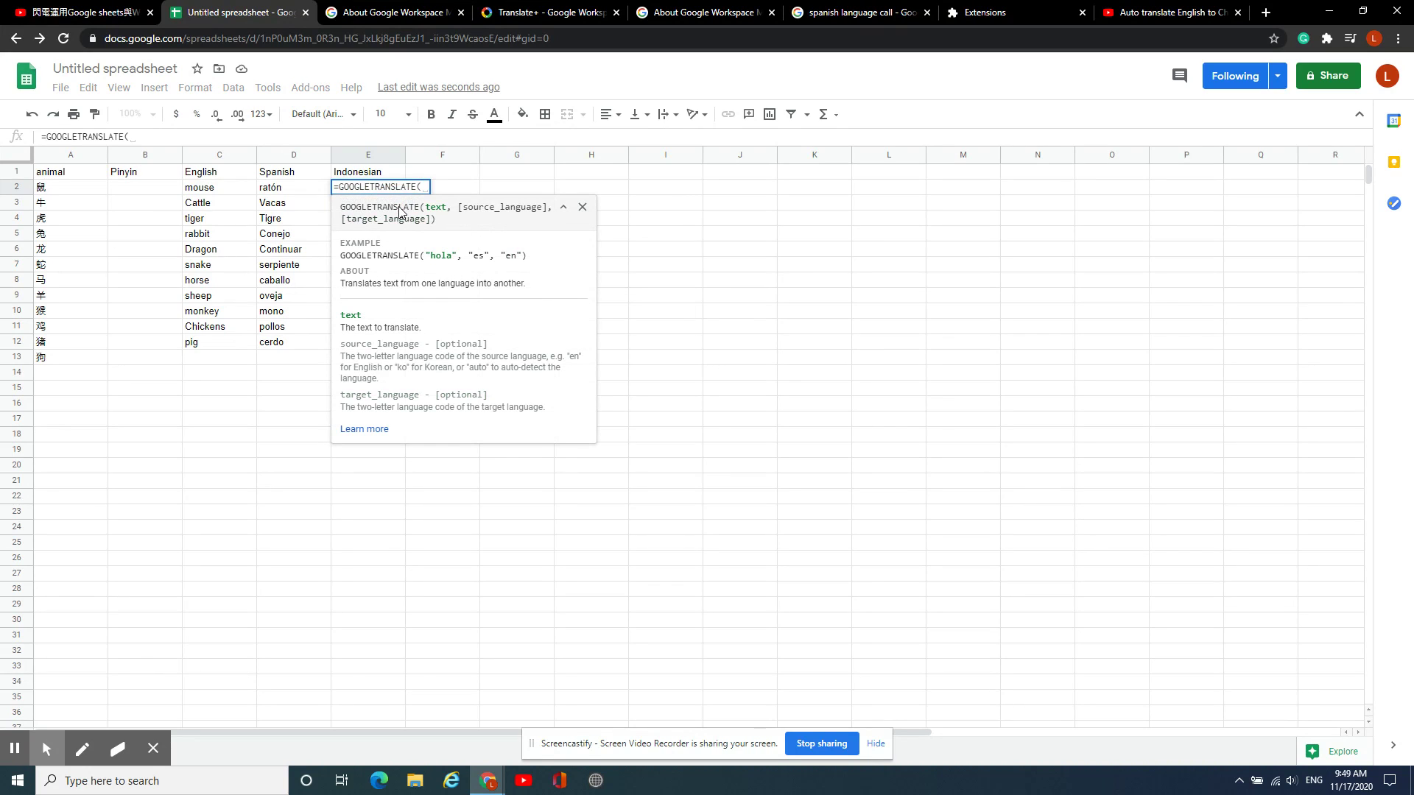
{"action": "left_click", "coordinate": [73, 189]}
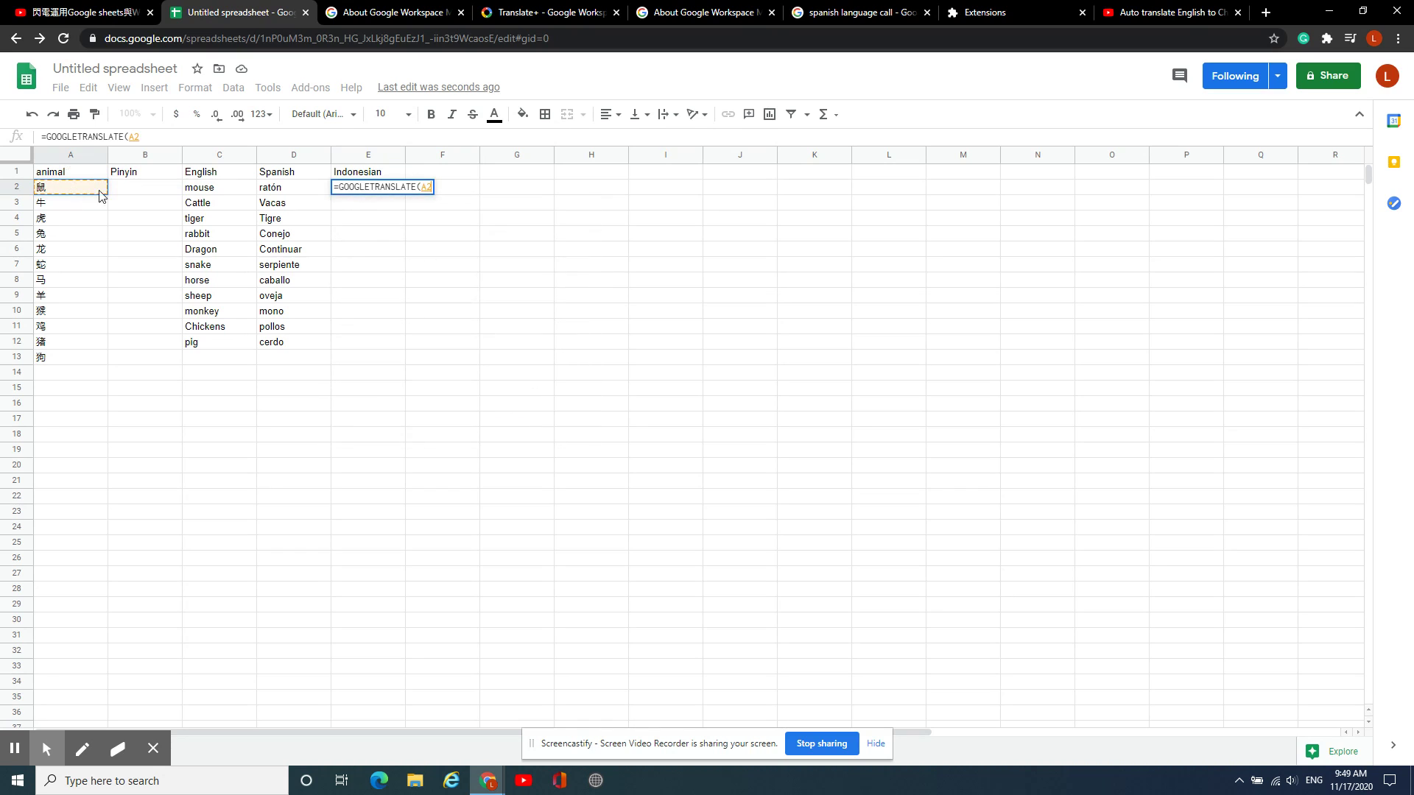
{"action": "type", "text": ",\""}
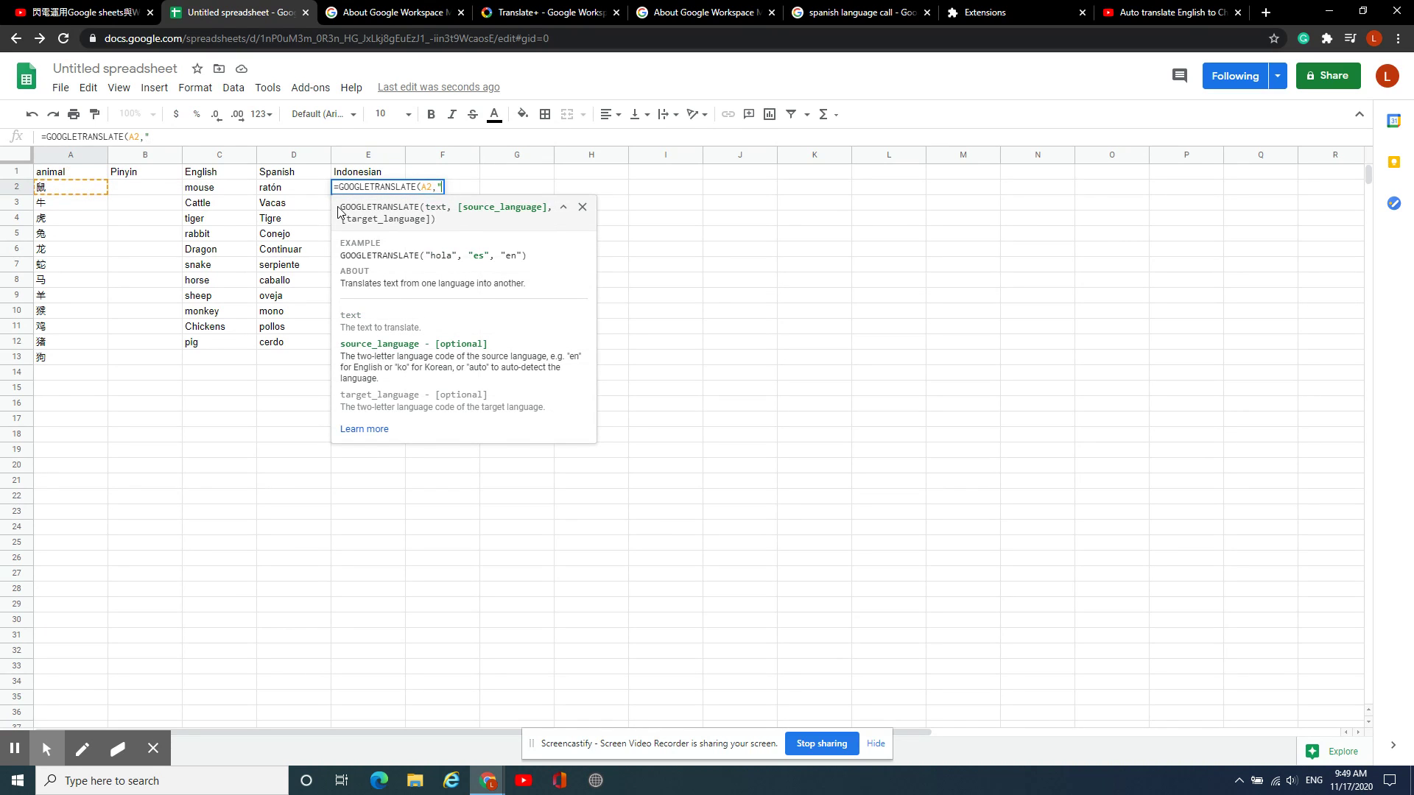
{"action": "type", "text": "zh\","}
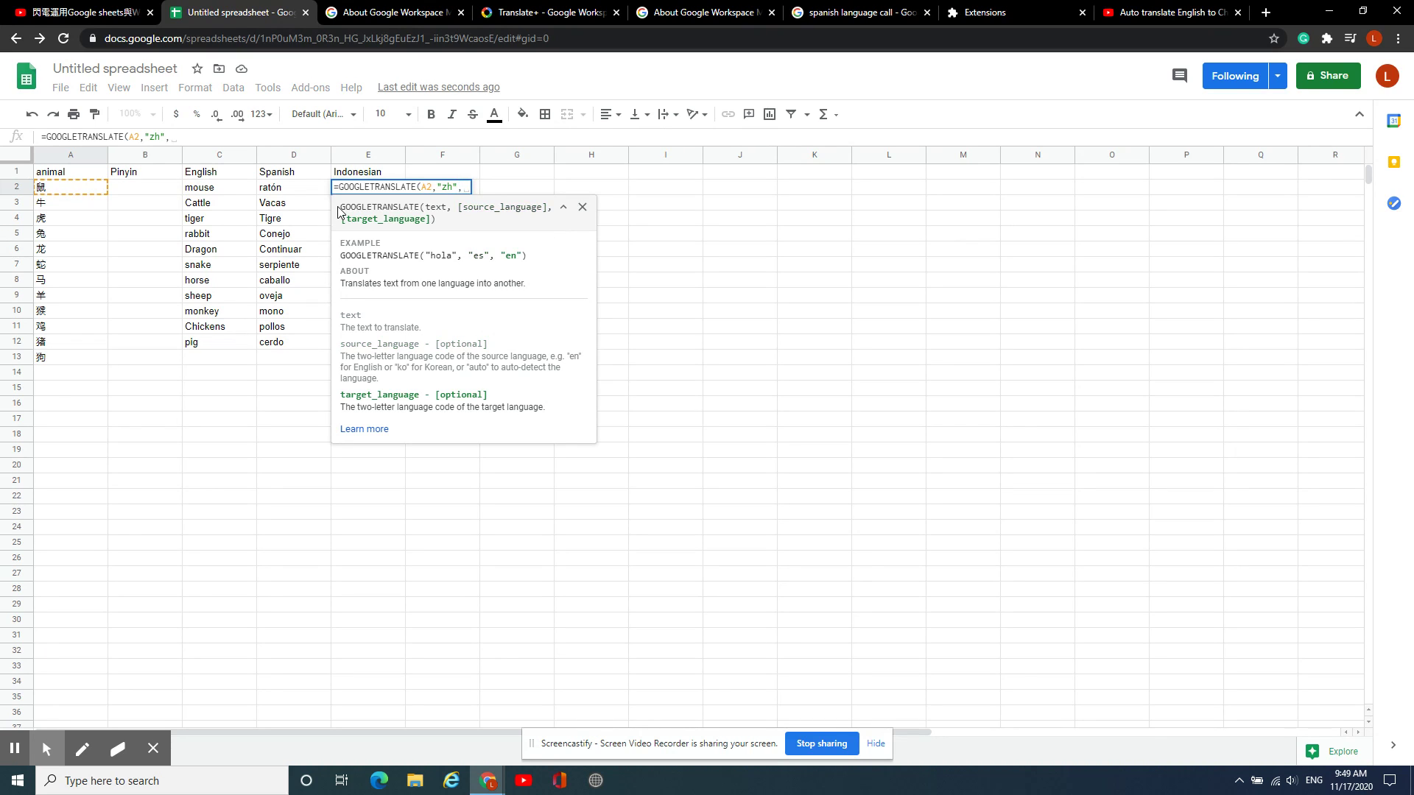
{"action": "type", "text": "\""}
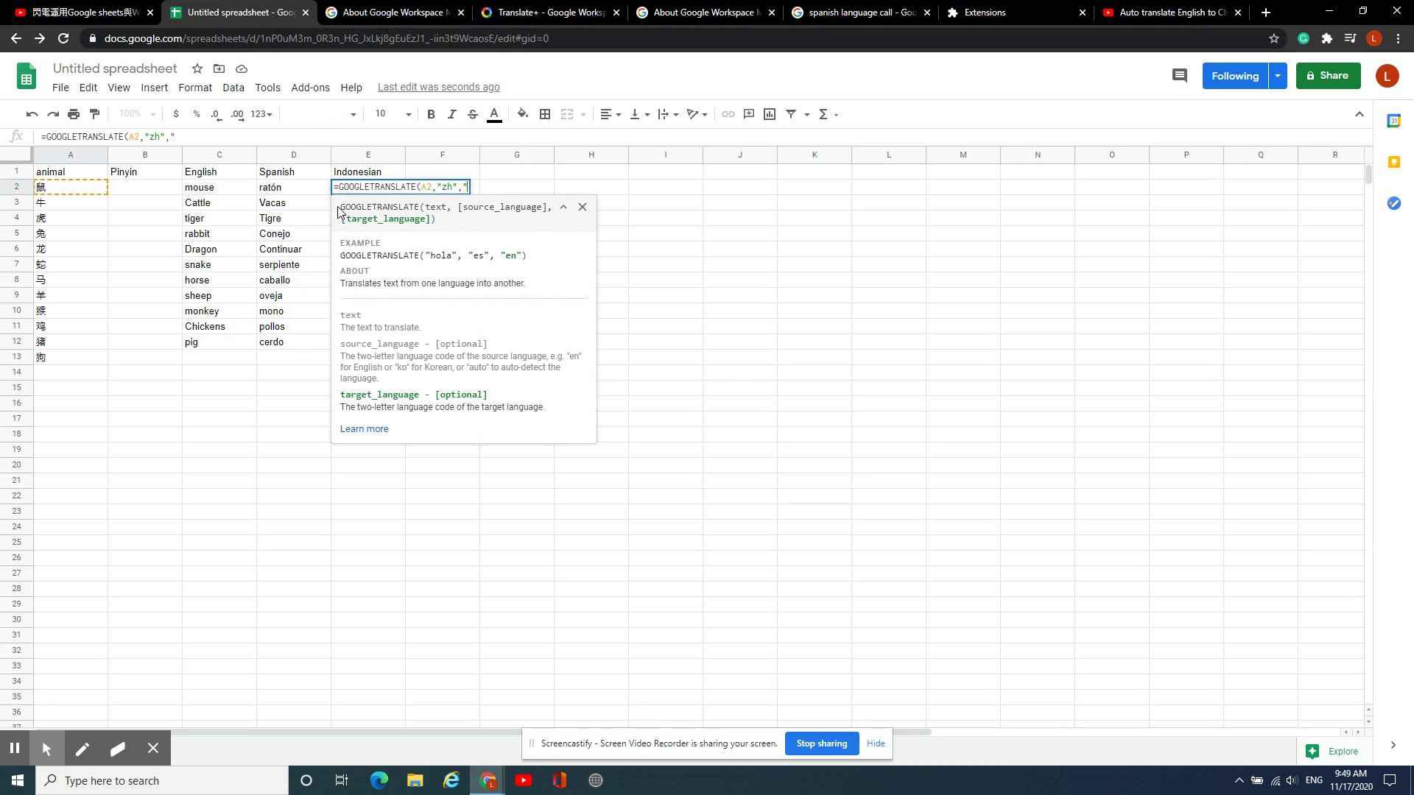
{"action": "type", "text": "ed"}
{"action": "key", "text": "BackSpace"}
{"action": "key", "text": "BackSpace"}
{"action": "type", "text": "id\")"}
{"action": "key", "text": "Return"}
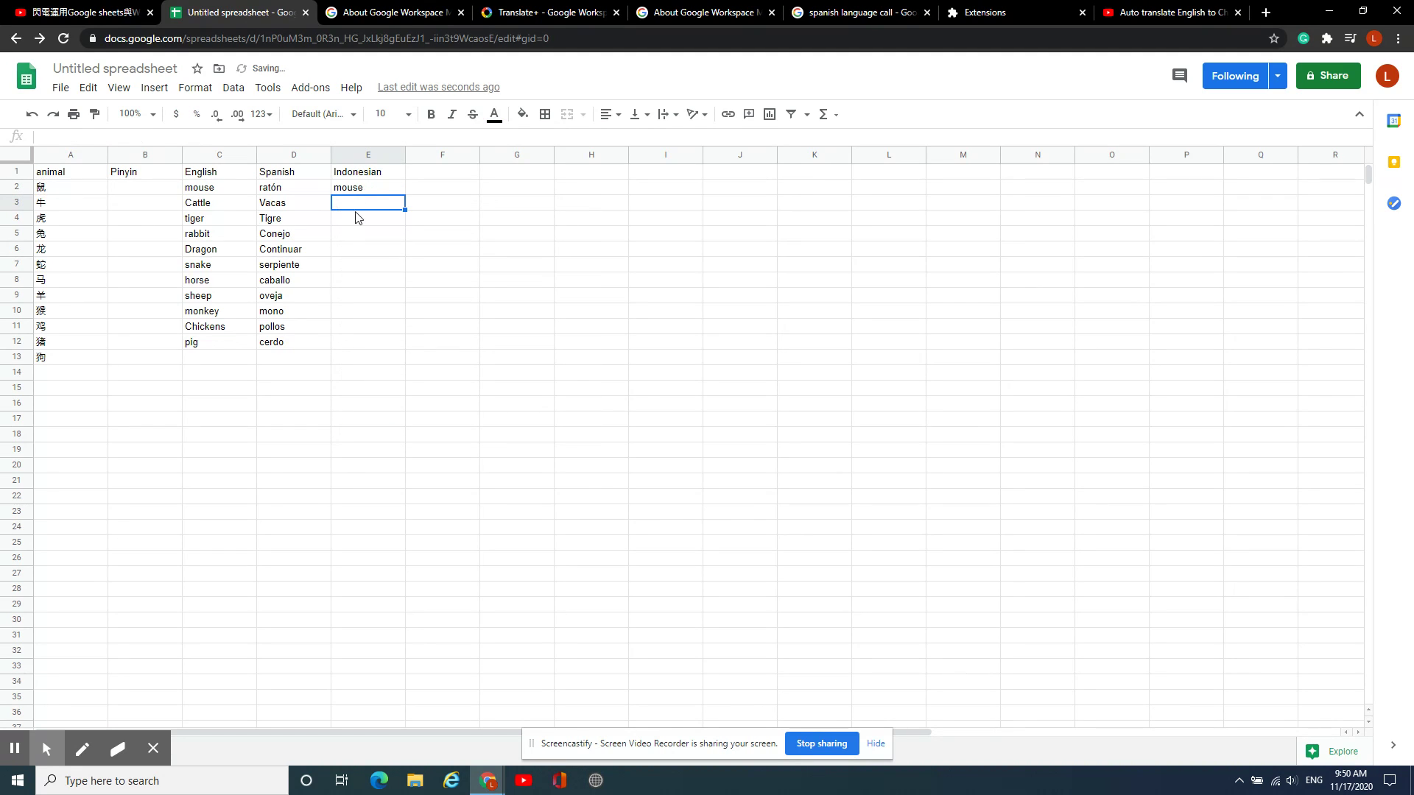
{"action": "left_click", "coordinate": [371, 189]}
Copy the Indonesian formula down to E12, then move Ternak from E3 into E2
{"action": "left_click_drag", "start_coordinate": [405, 195], "coordinate": [395, 345]}
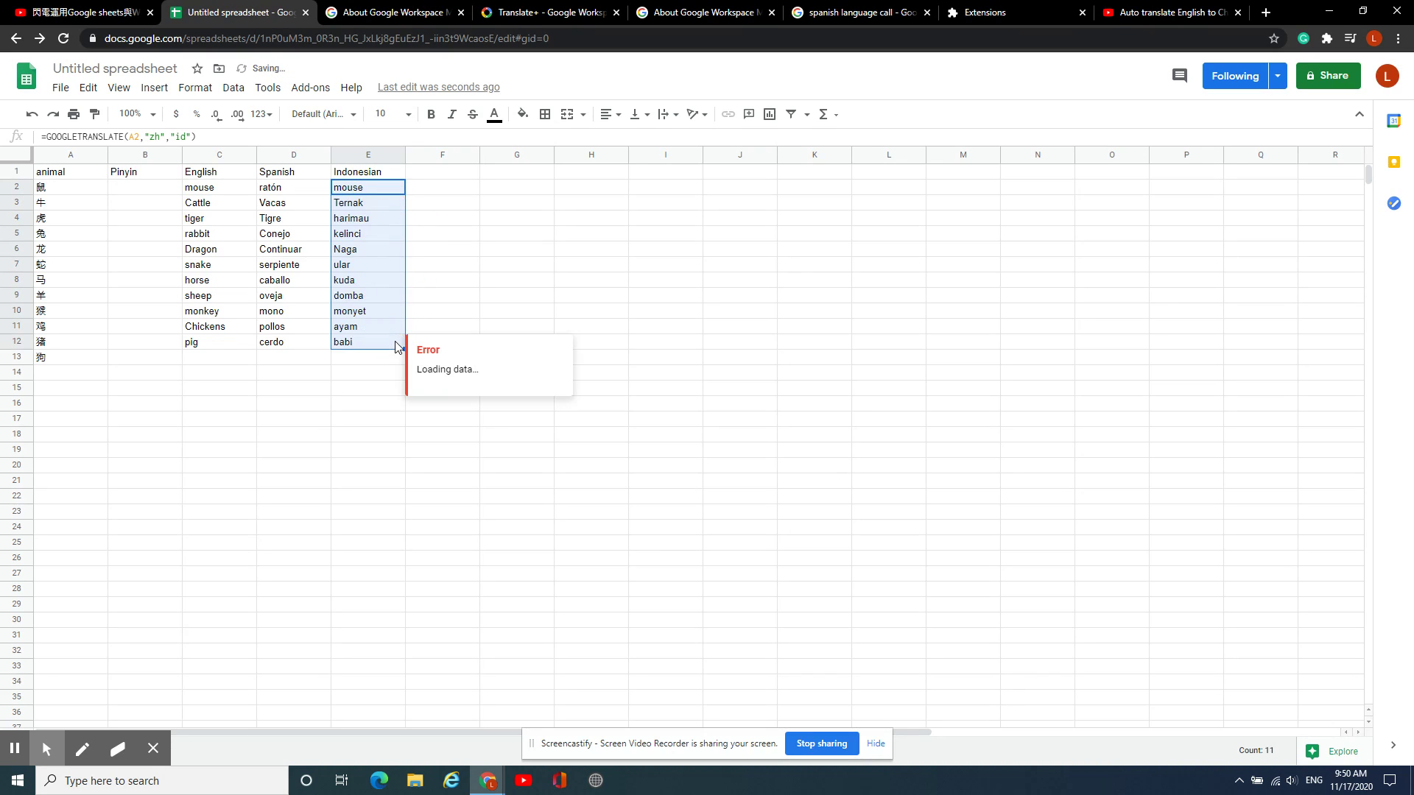
{"action": "left_click", "coordinate": [377, 222]}
{"action": "left_click", "coordinate": [369, 206]}
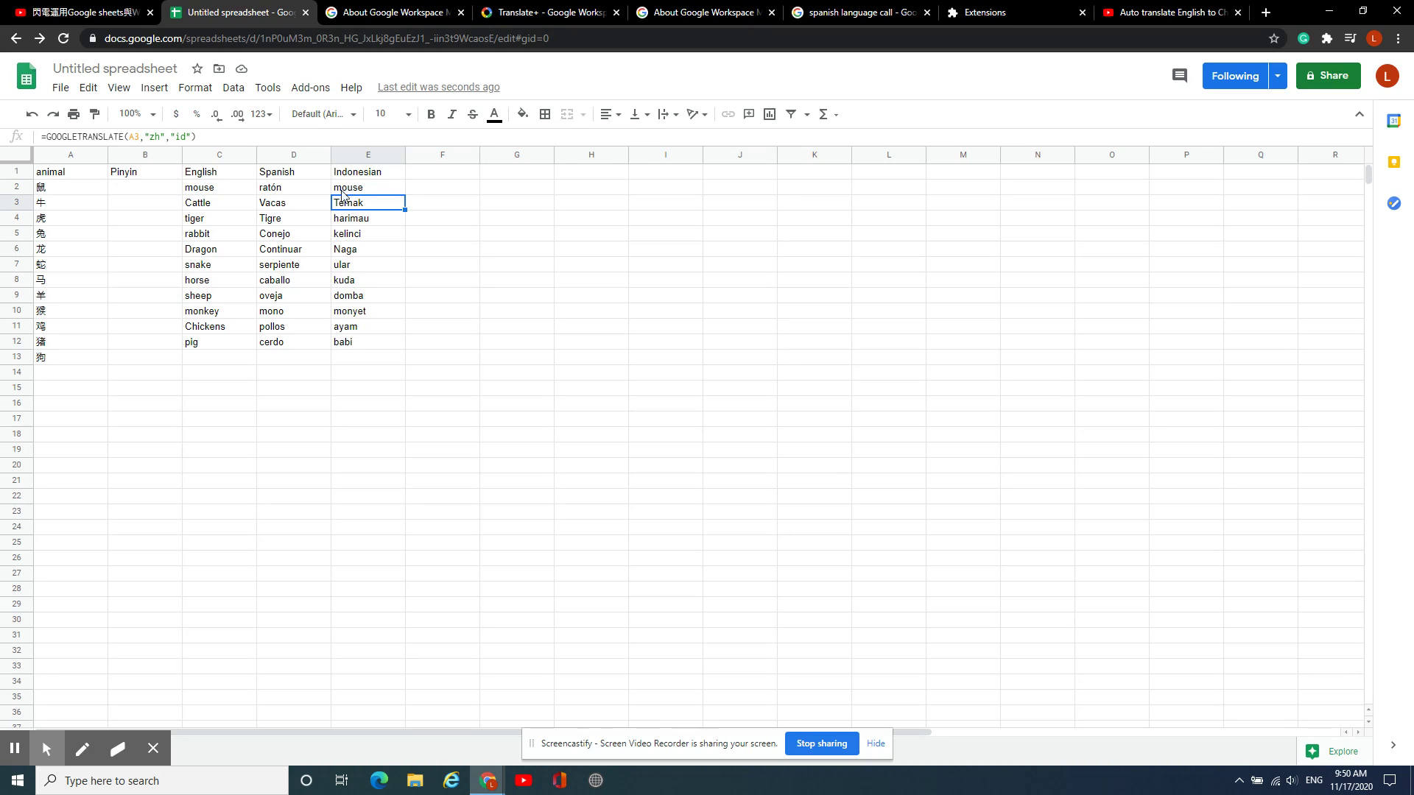
{"action": "left_click_drag", "start_coordinate": [355, 196], "coordinate": [368, 193]}
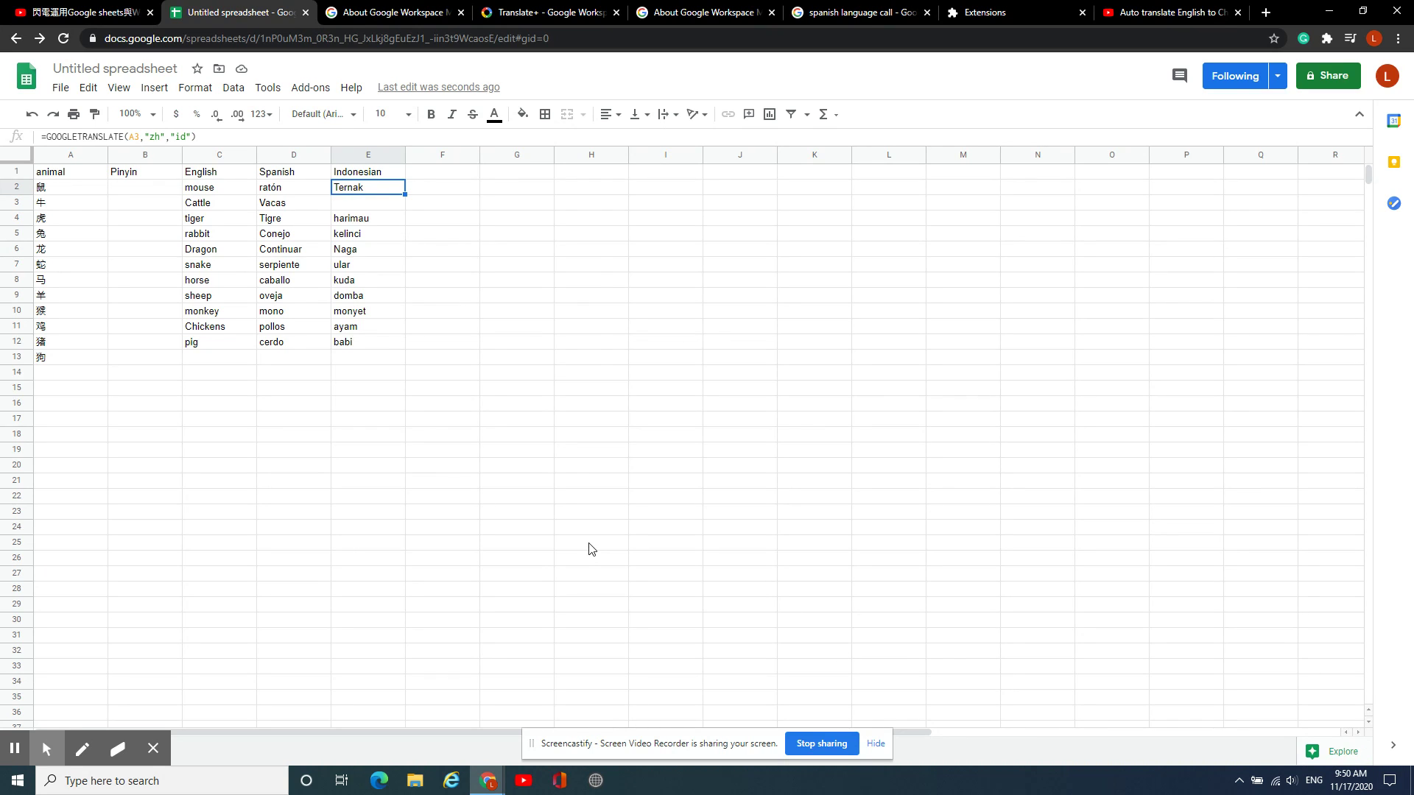
{"action": "key", "text": "F2"}
{"action": "type", "text": "Ti"}
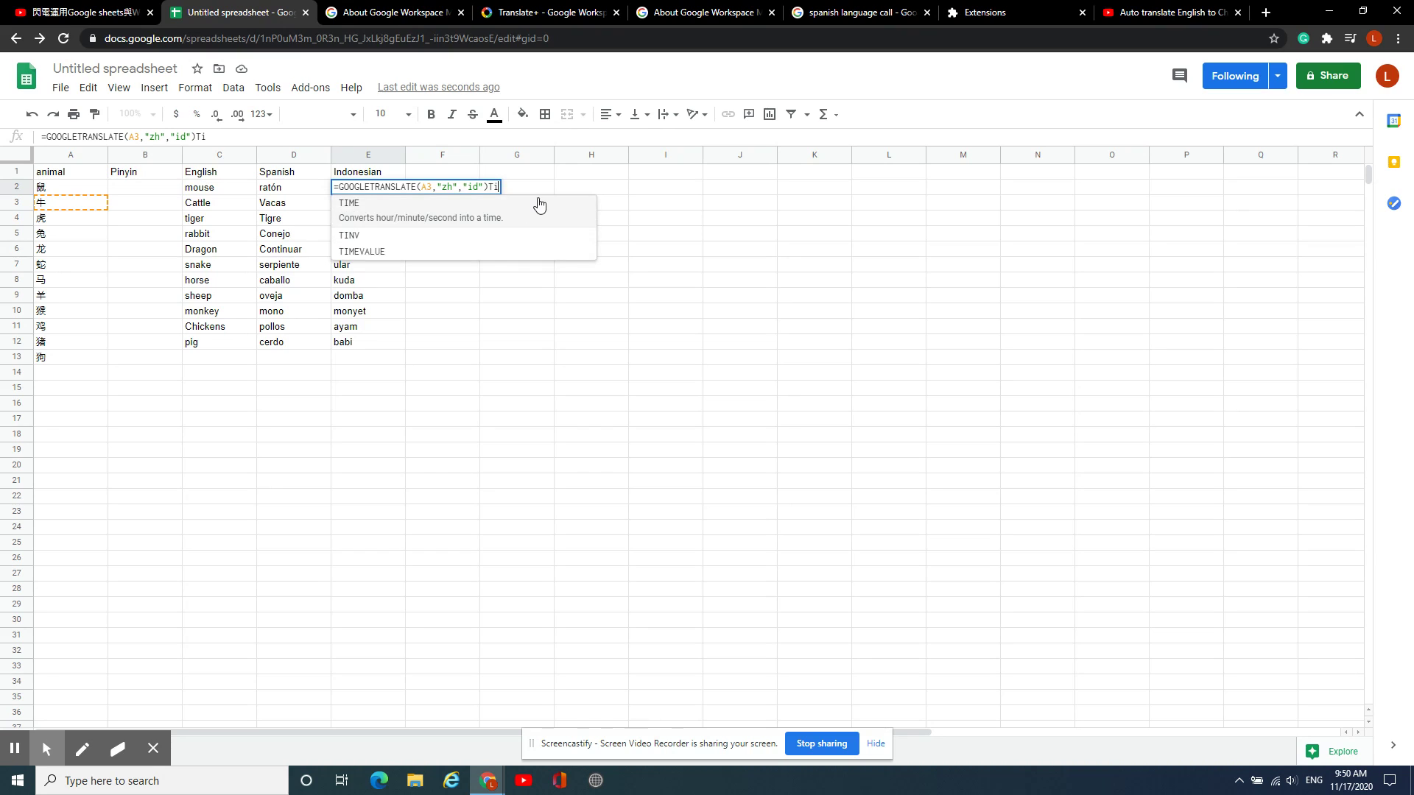
{"action": "key", "text": "BackSpace"}
{"action": "key", "text": "BackSpace"}
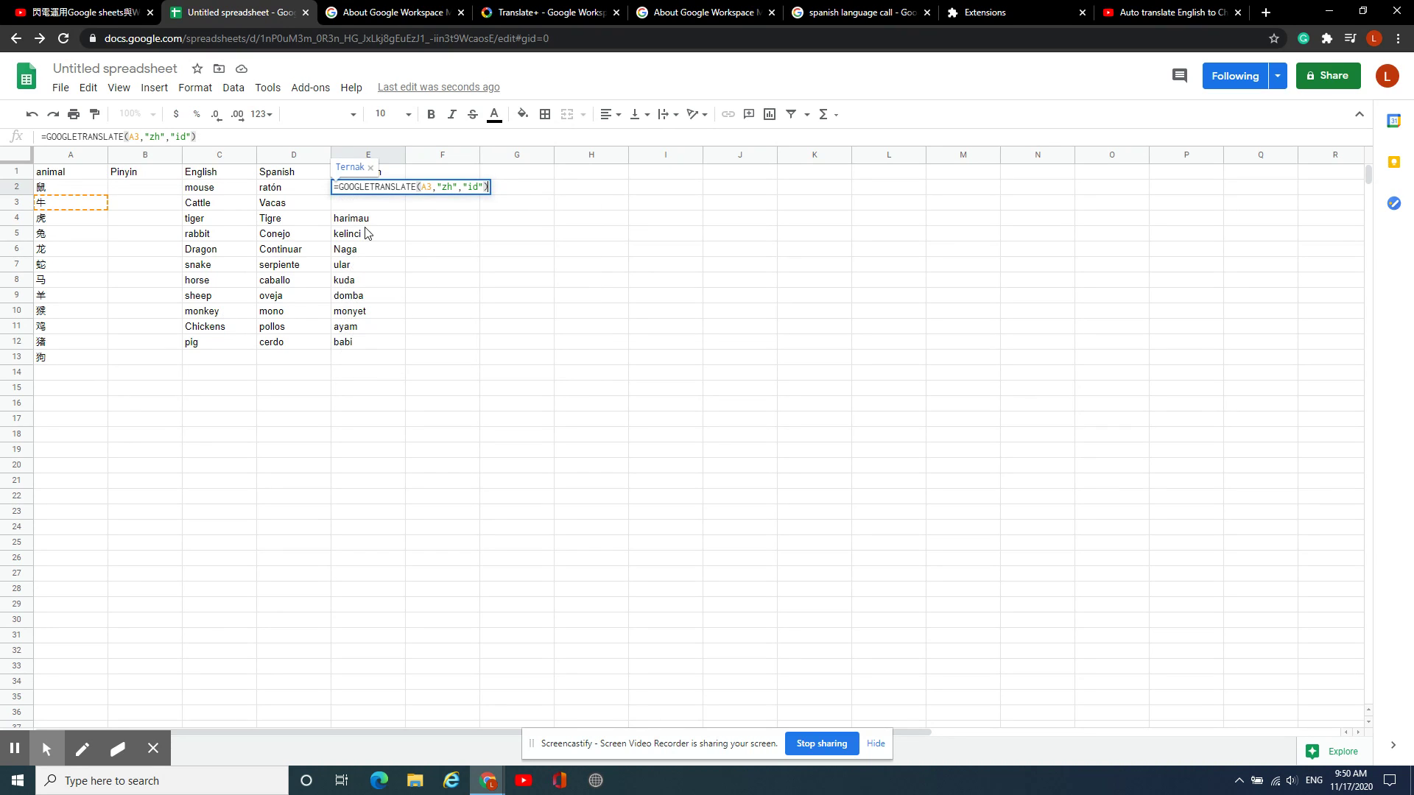
{"action": "left_click", "coordinate": [373, 219]}
{"action": "left_click", "coordinate": [380, 205]}
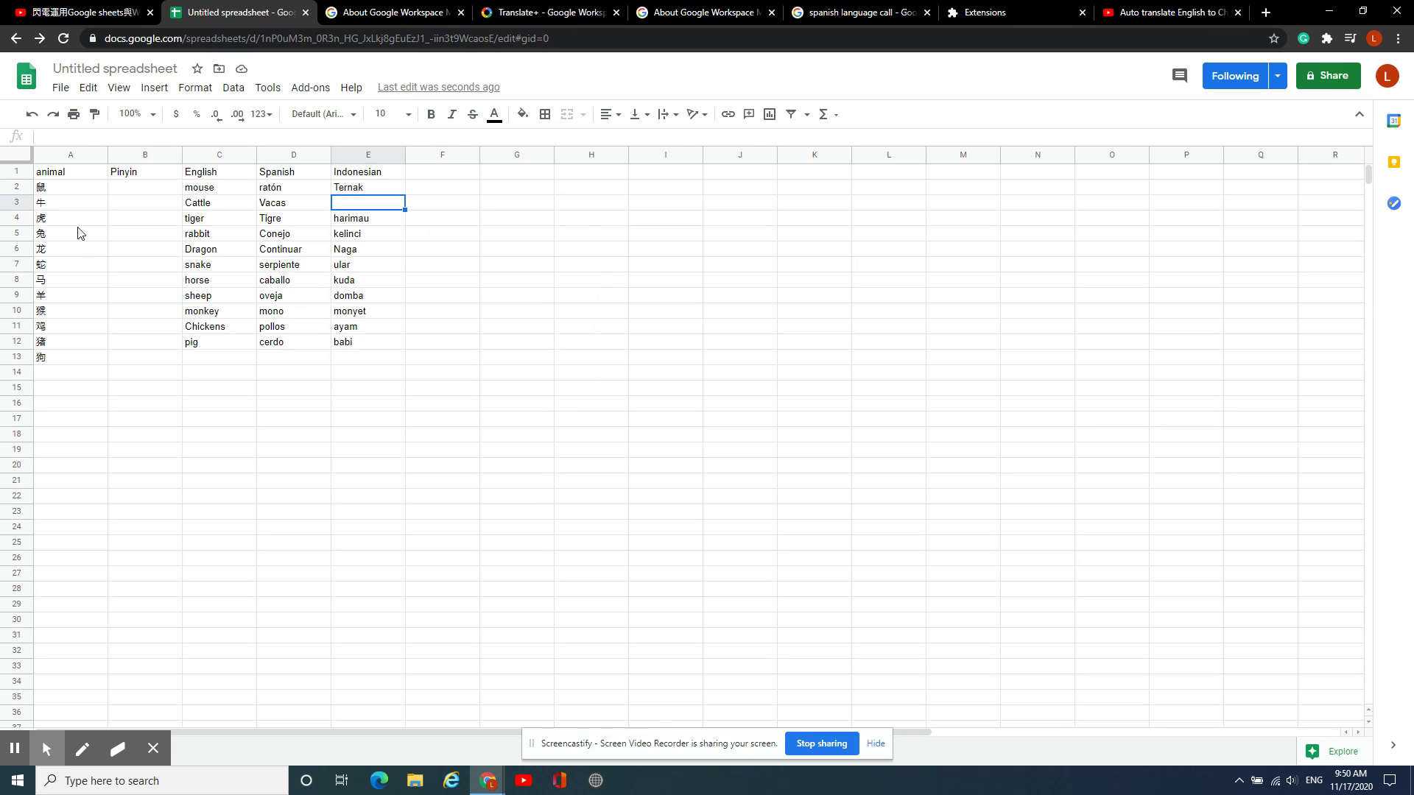
{"action": "left_click", "coordinate": [53, 223]}
{"action": "left_click", "coordinate": [372, 221]}
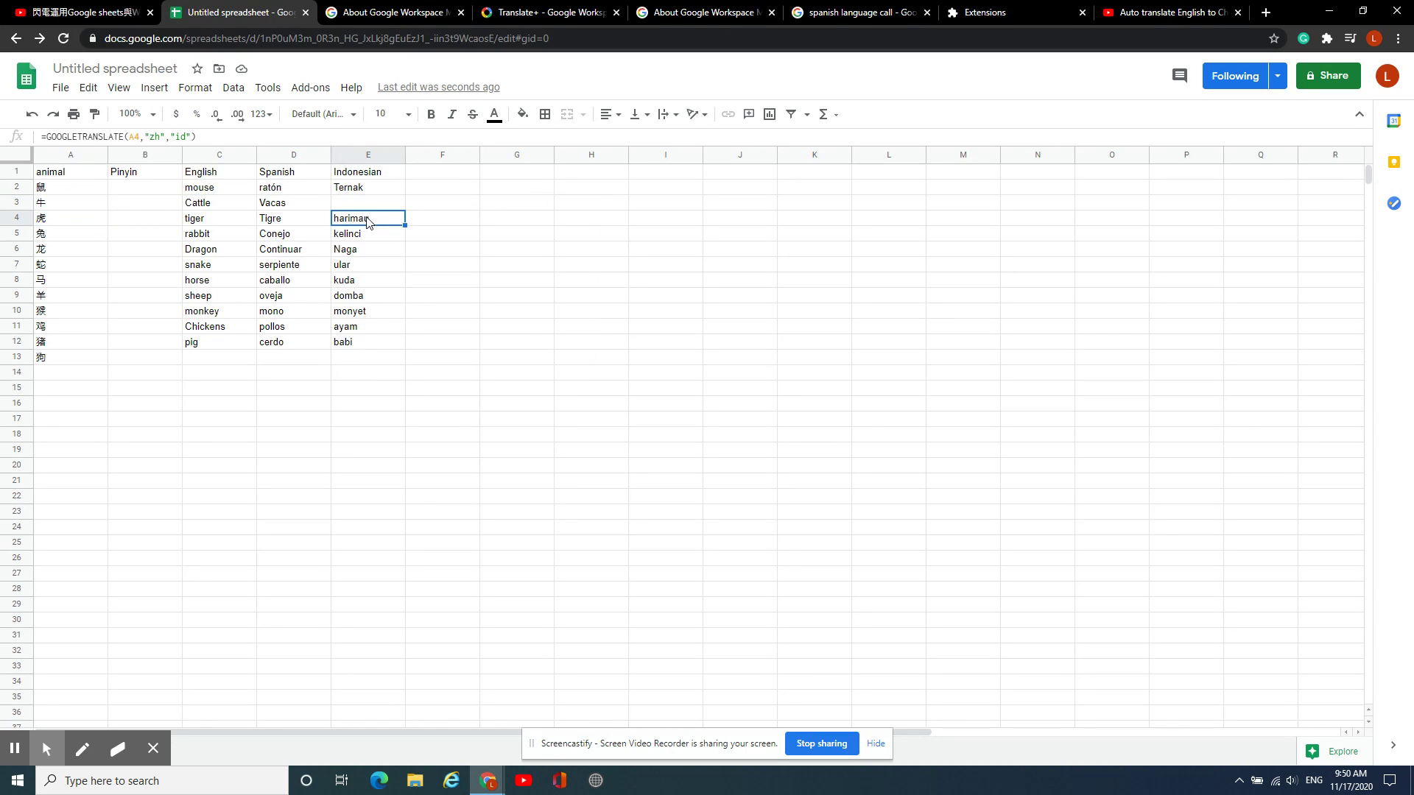
{"action": "left_click", "coordinate": [87, 191]}
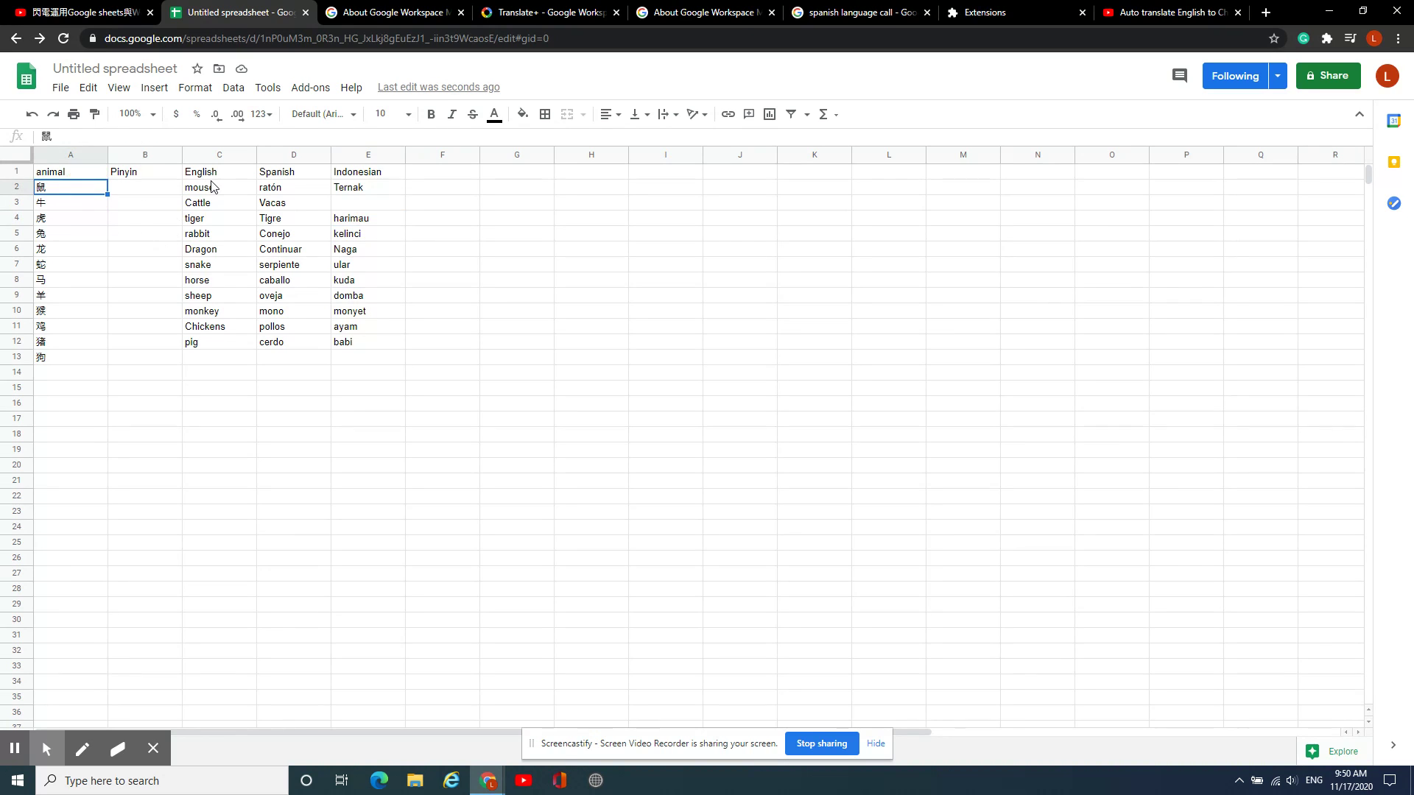
{"action": "left_click", "coordinate": [223, 185]}
{"action": "left_click", "coordinate": [72, 204]}
{"action": "left_click", "coordinate": [197, 207]}
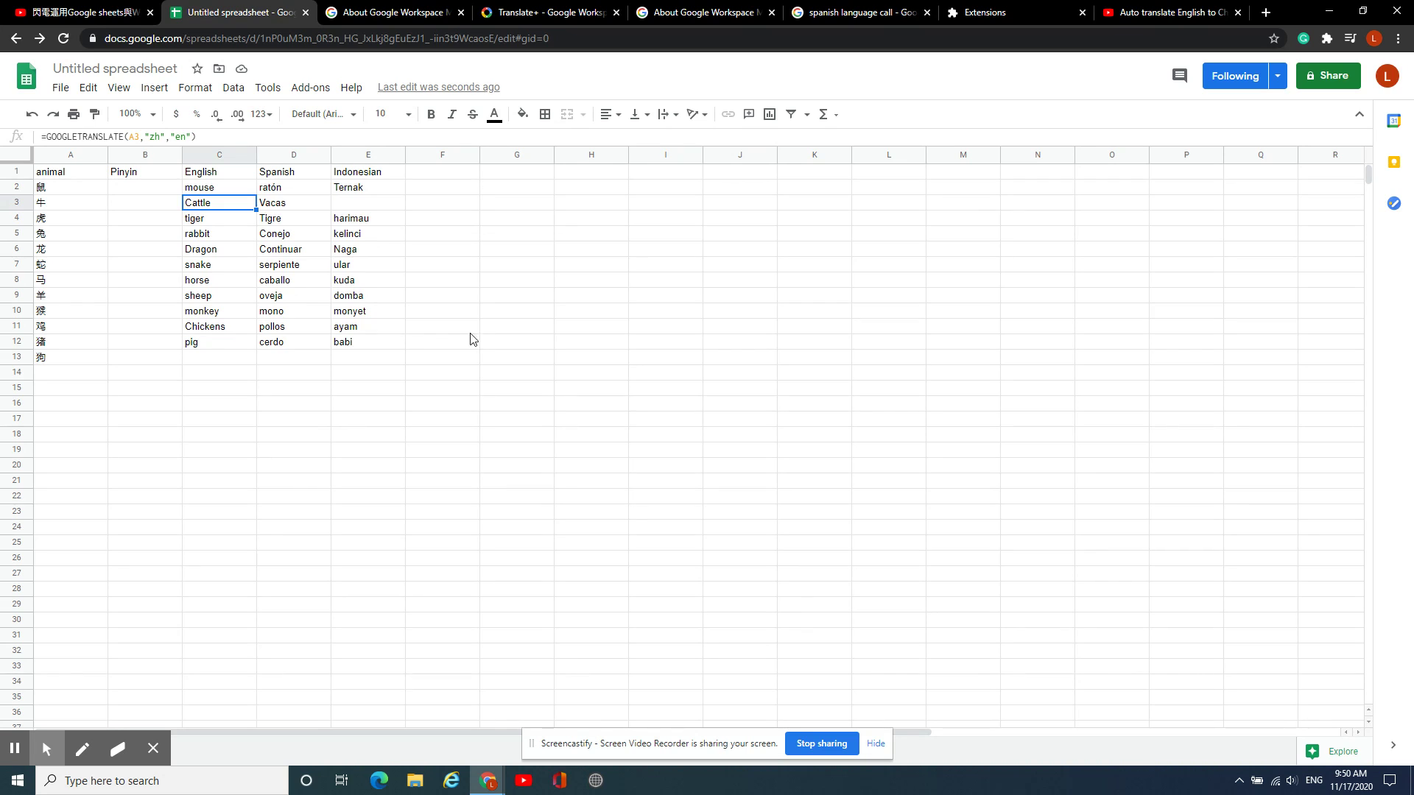
{"action": "left_click", "coordinate": [135, 191]}
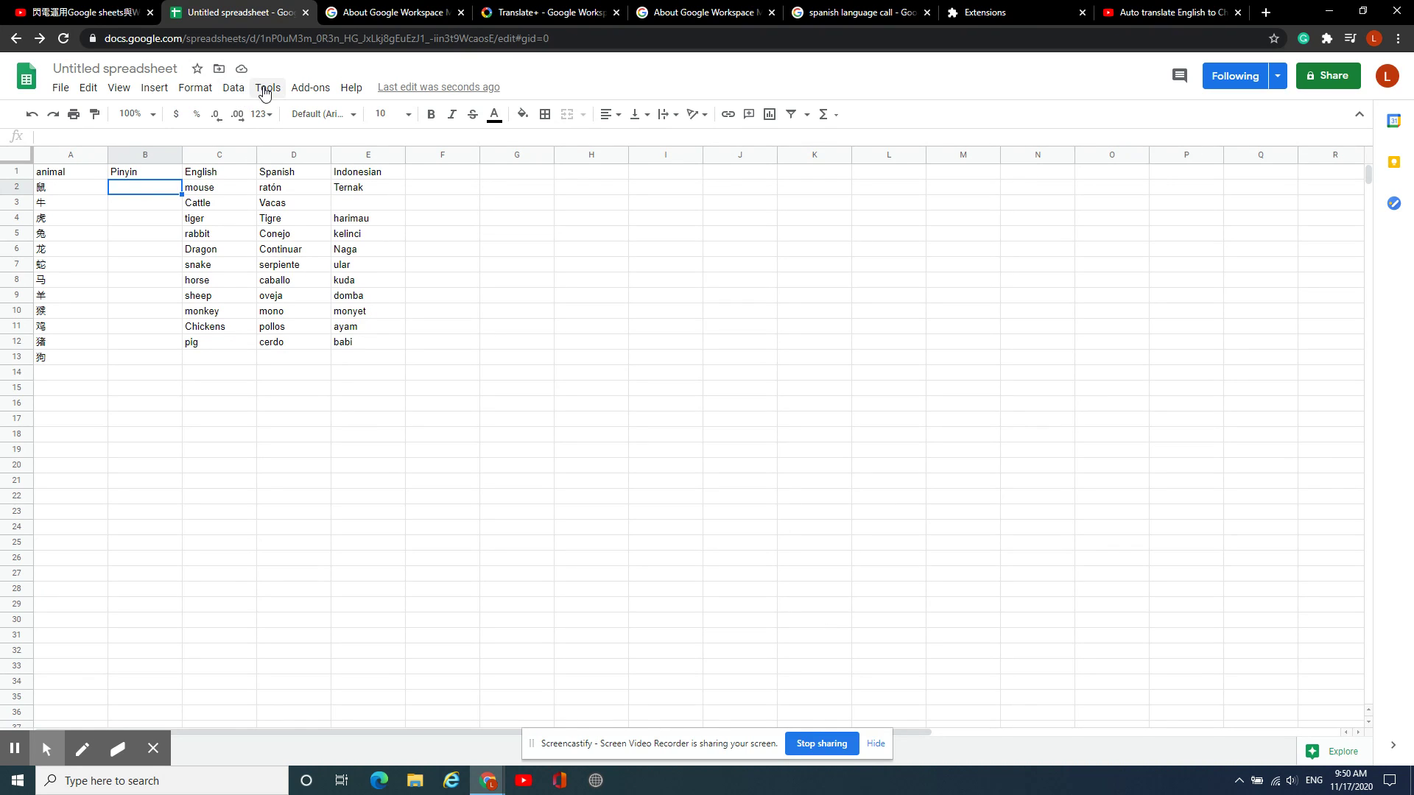
Search the add-on store for 'mandarin' and open the Mandarin Cantonese API page
{"action": "left_click", "coordinate": [309, 92]}
{"action": "left_click", "coordinate": [336, 148]}
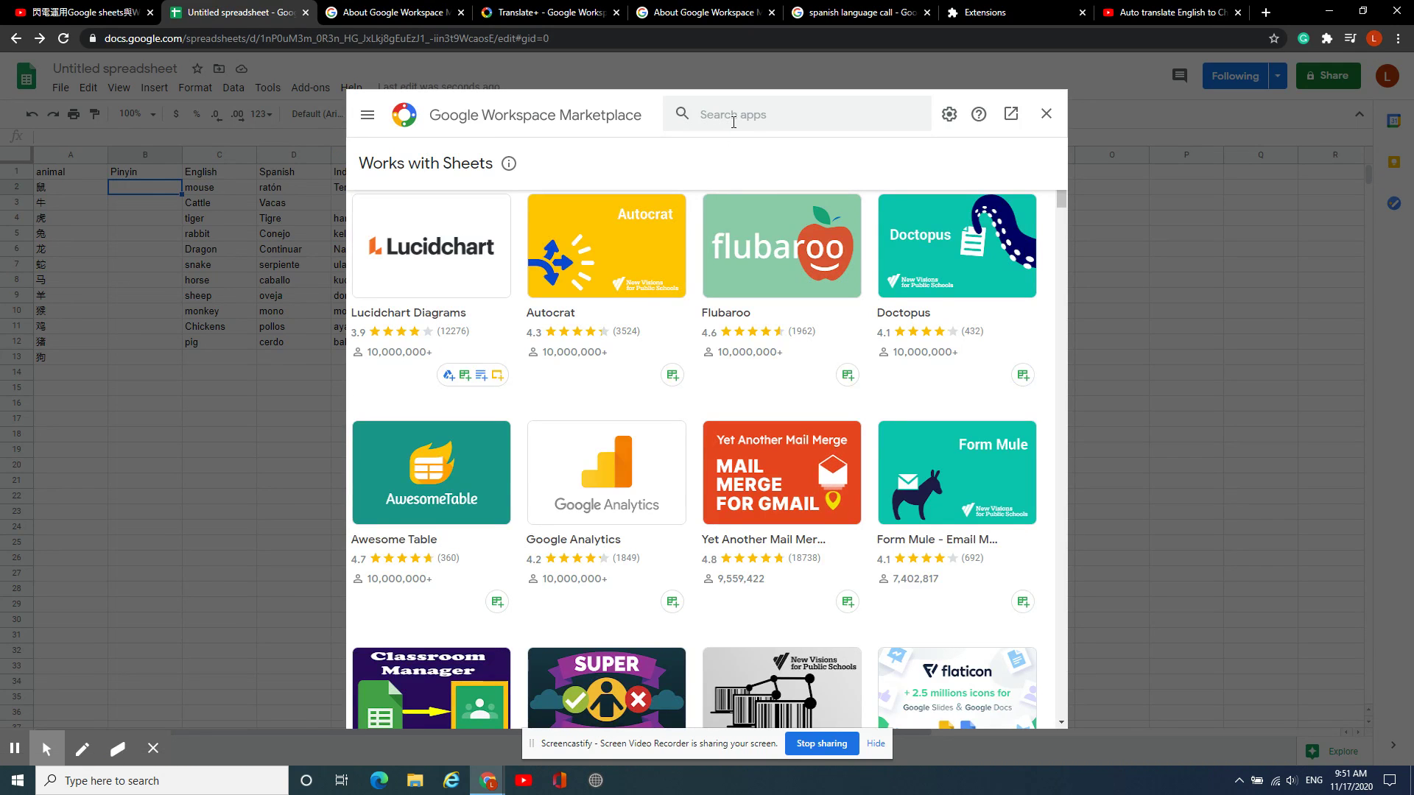
{"action": "left_click", "coordinate": [729, 116]}
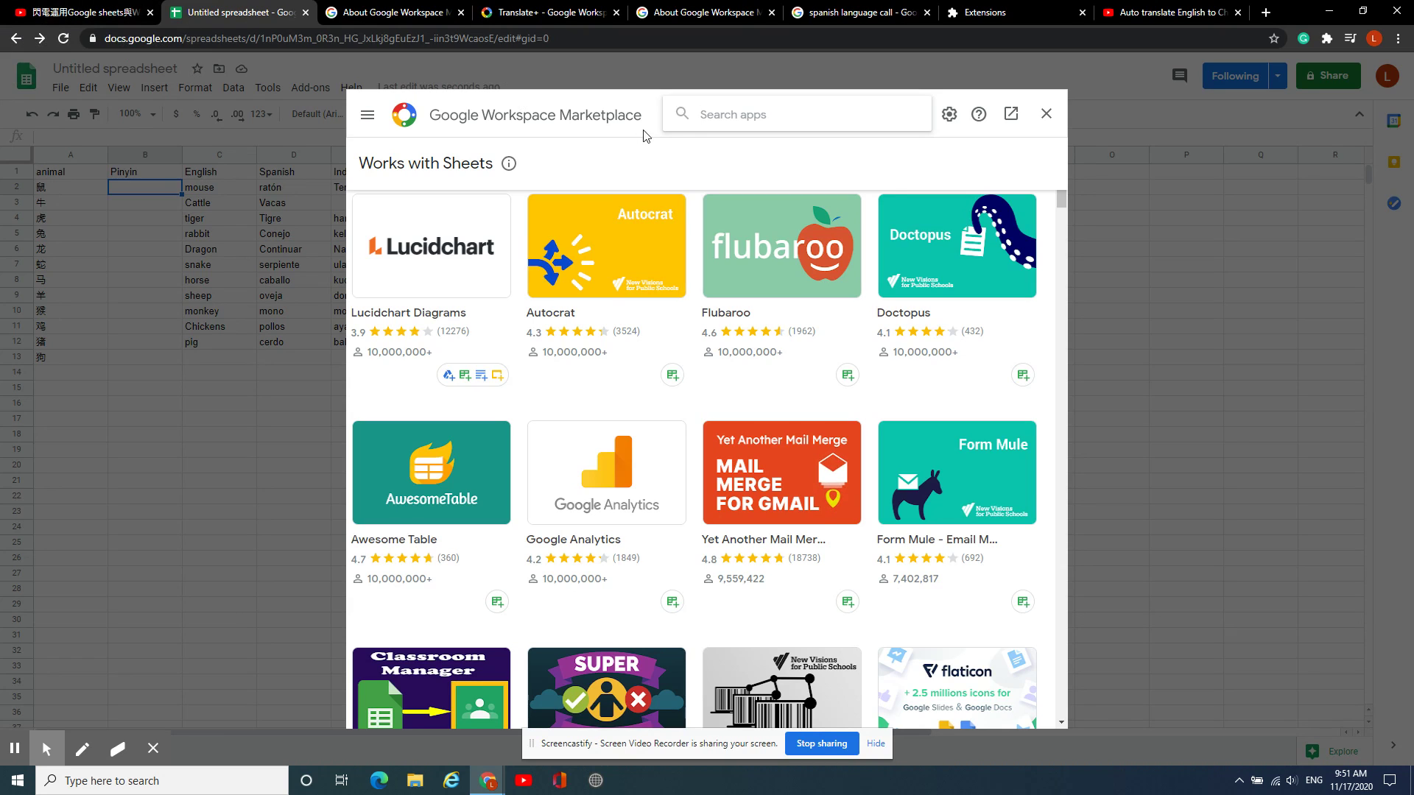
{"action": "type", "text": "m"}
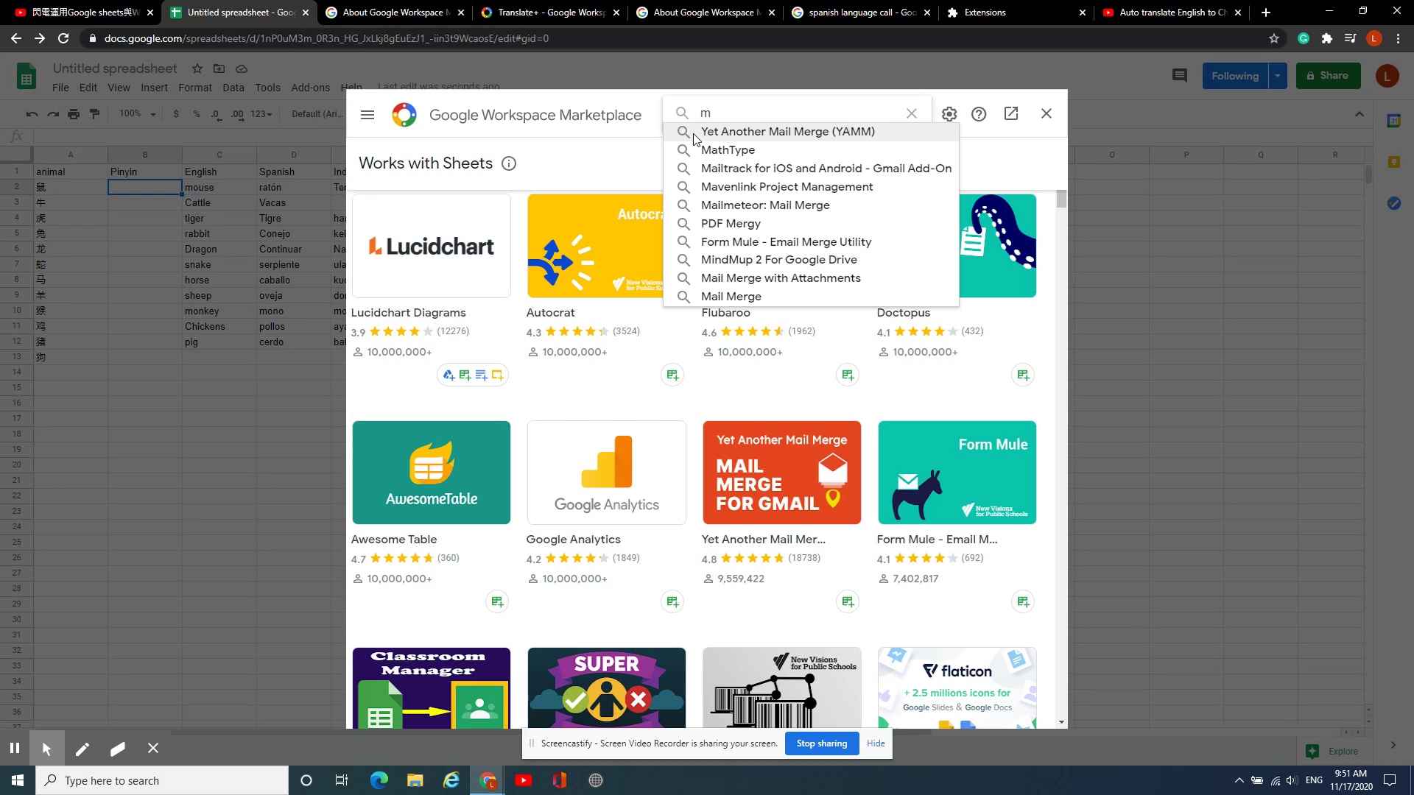
{"action": "type", "text": "andarin"}
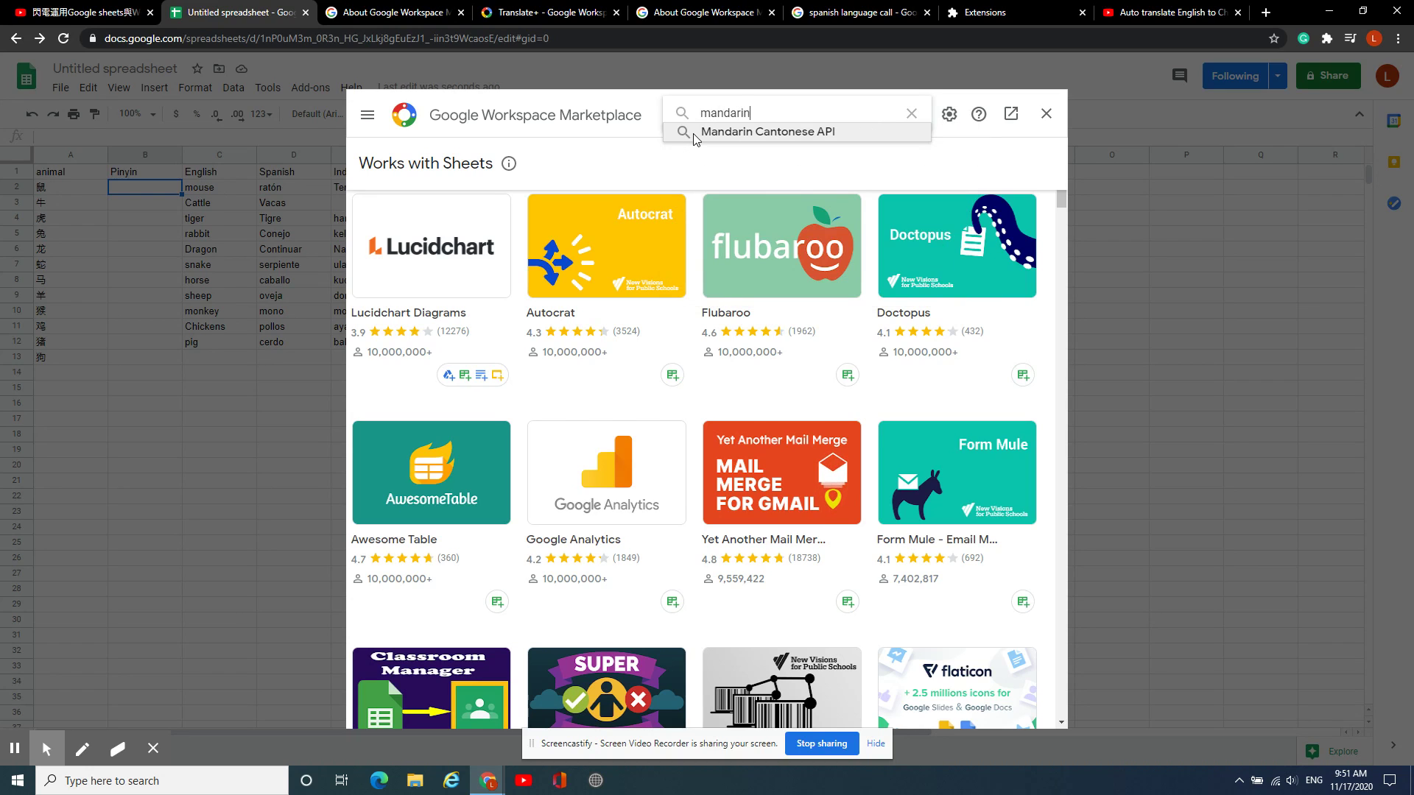
{"action": "left_click", "coordinate": [789, 134]}
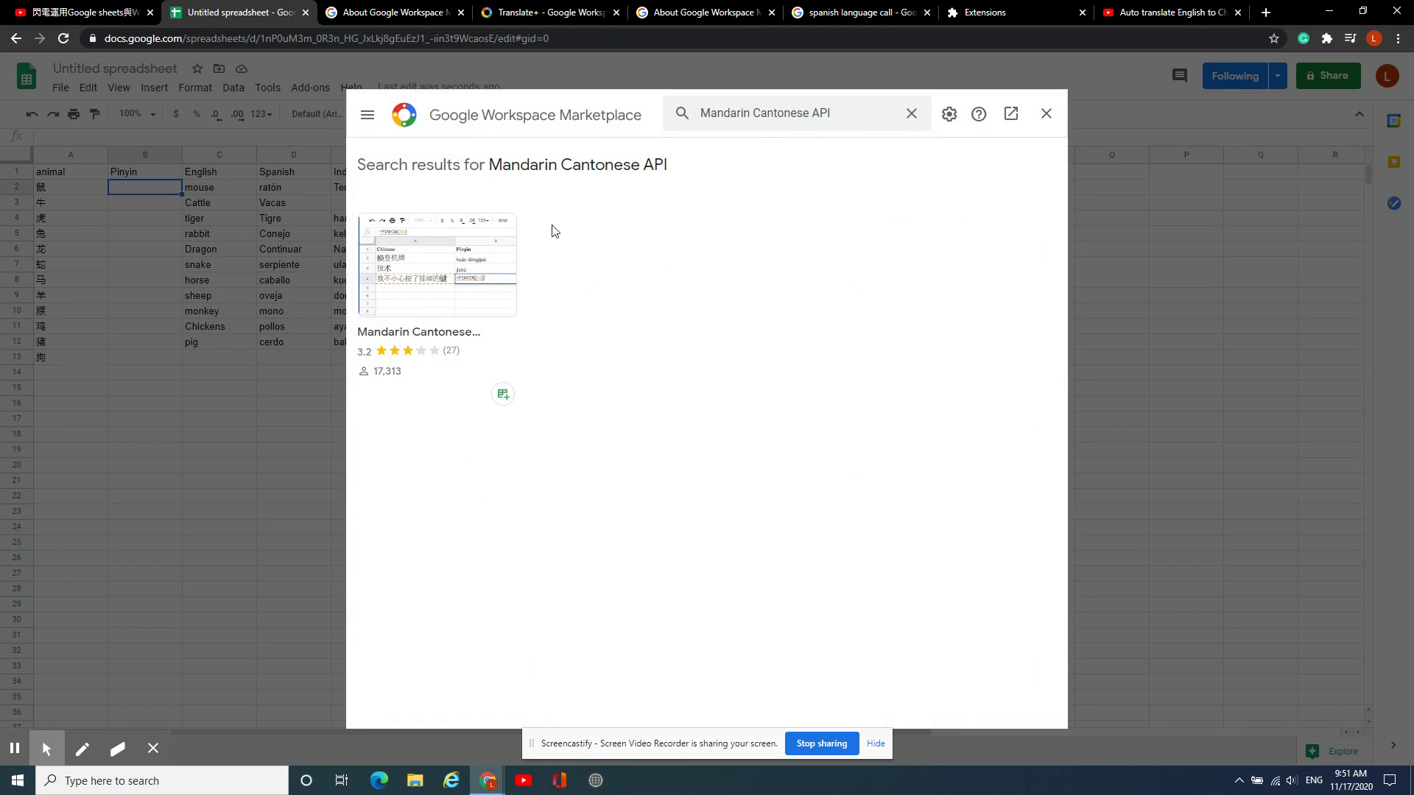
{"action": "left_click", "coordinate": [469, 248]}
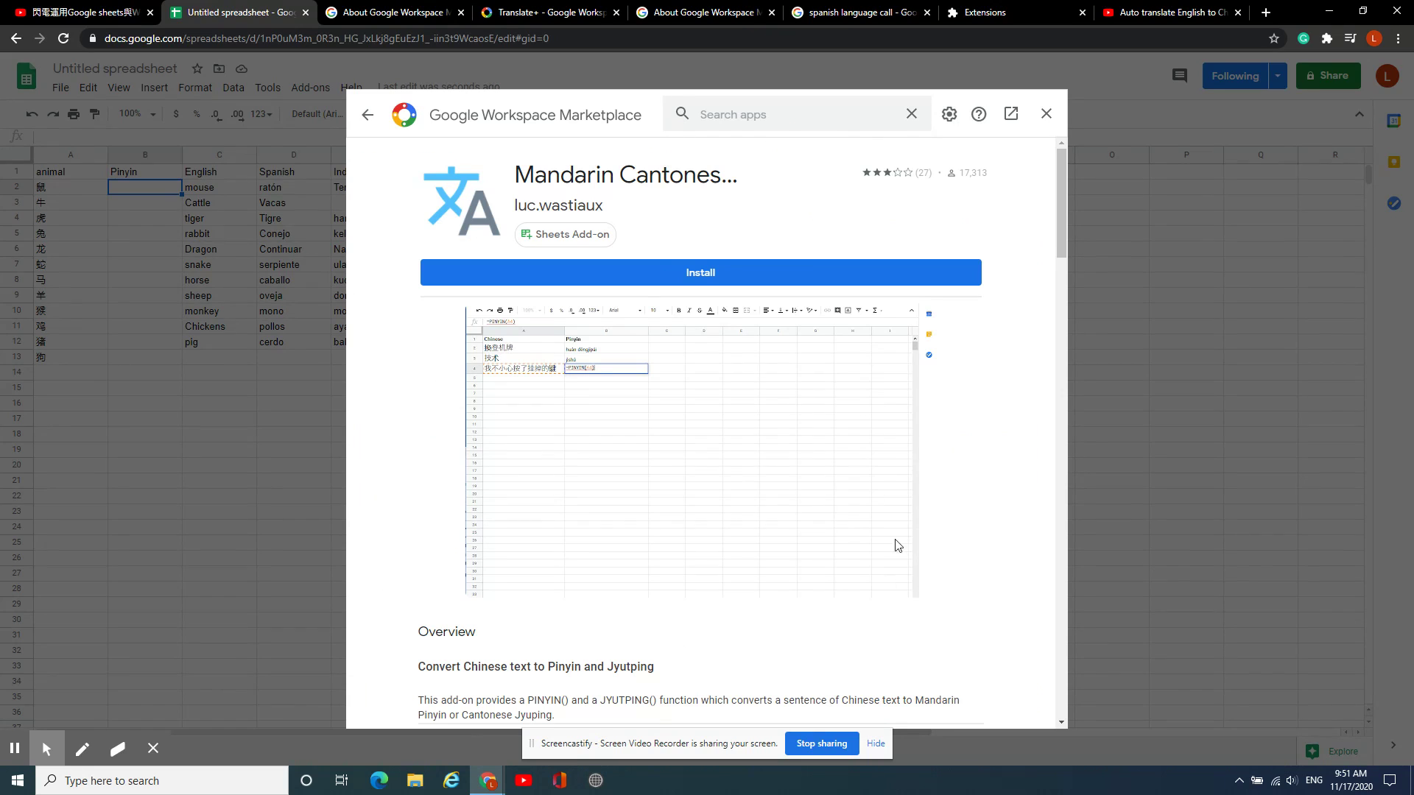
Install Mandarin Cantonese API, choosing the Google account and allowing its access
{"action": "left_click", "coordinate": [712, 273]}
{"action": "left_click", "coordinate": [818, 499]}
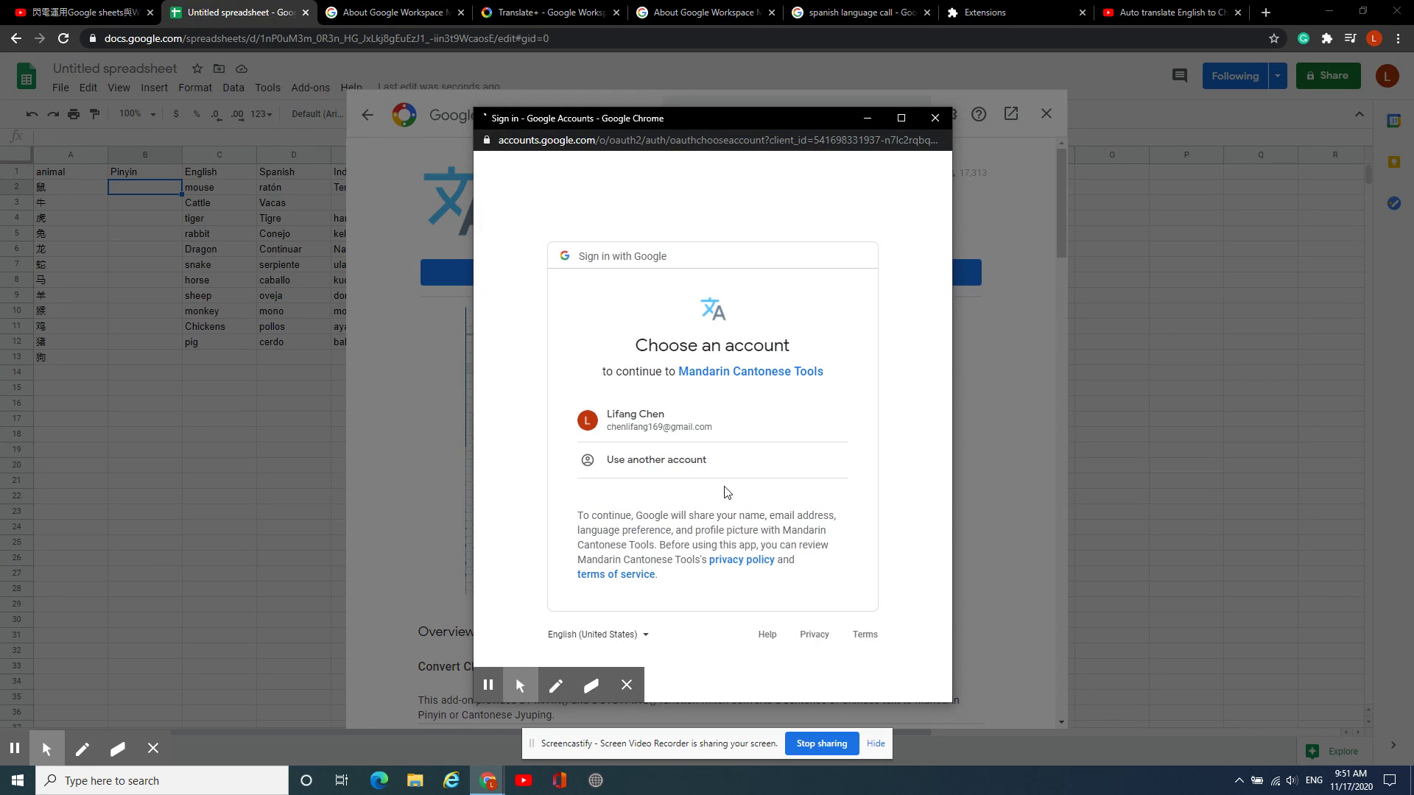
{"action": "left_click", "coordinate": [651, 427]}
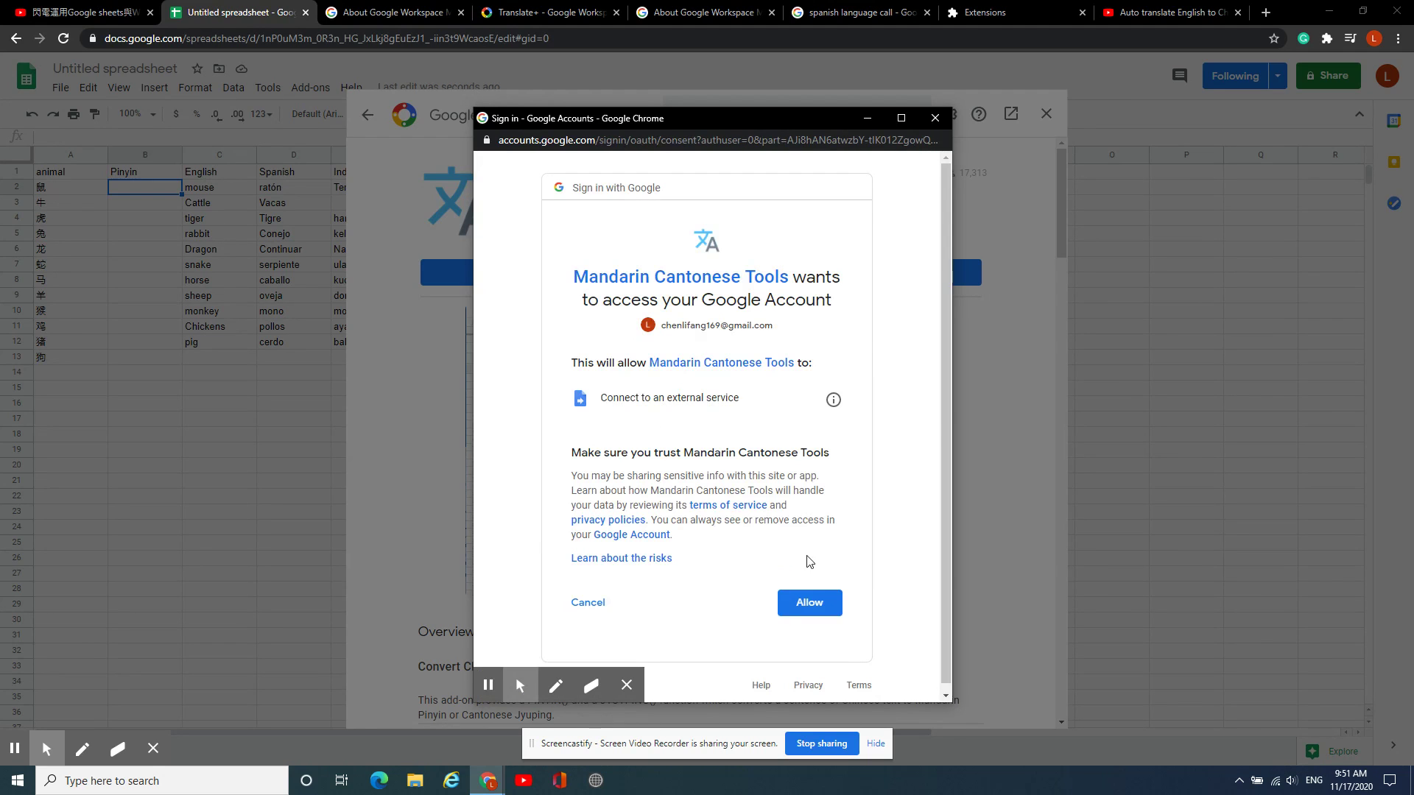
{"action": "left_click", "coordinate": [823, 599]}
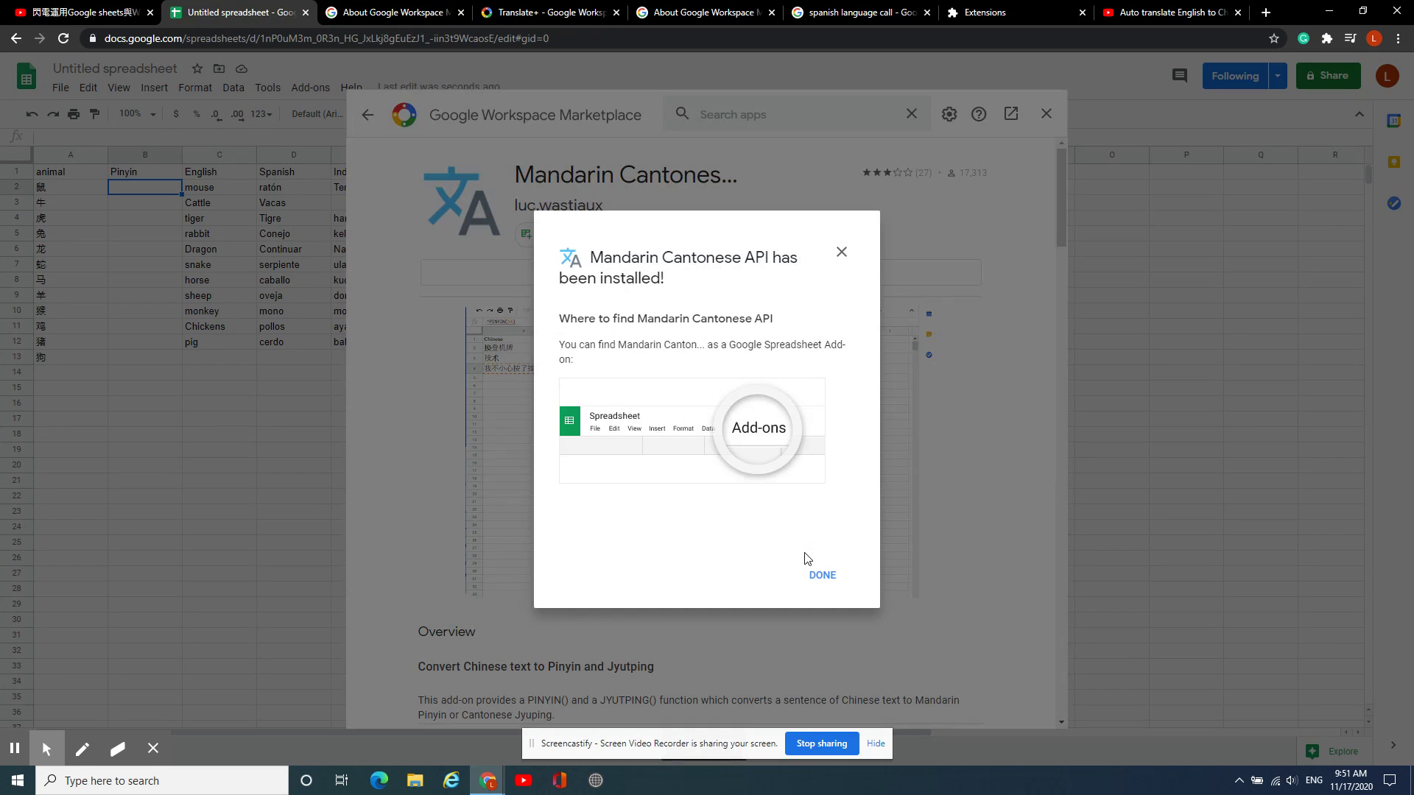
{"action": "left_click", "coordinate": [822, 577]}
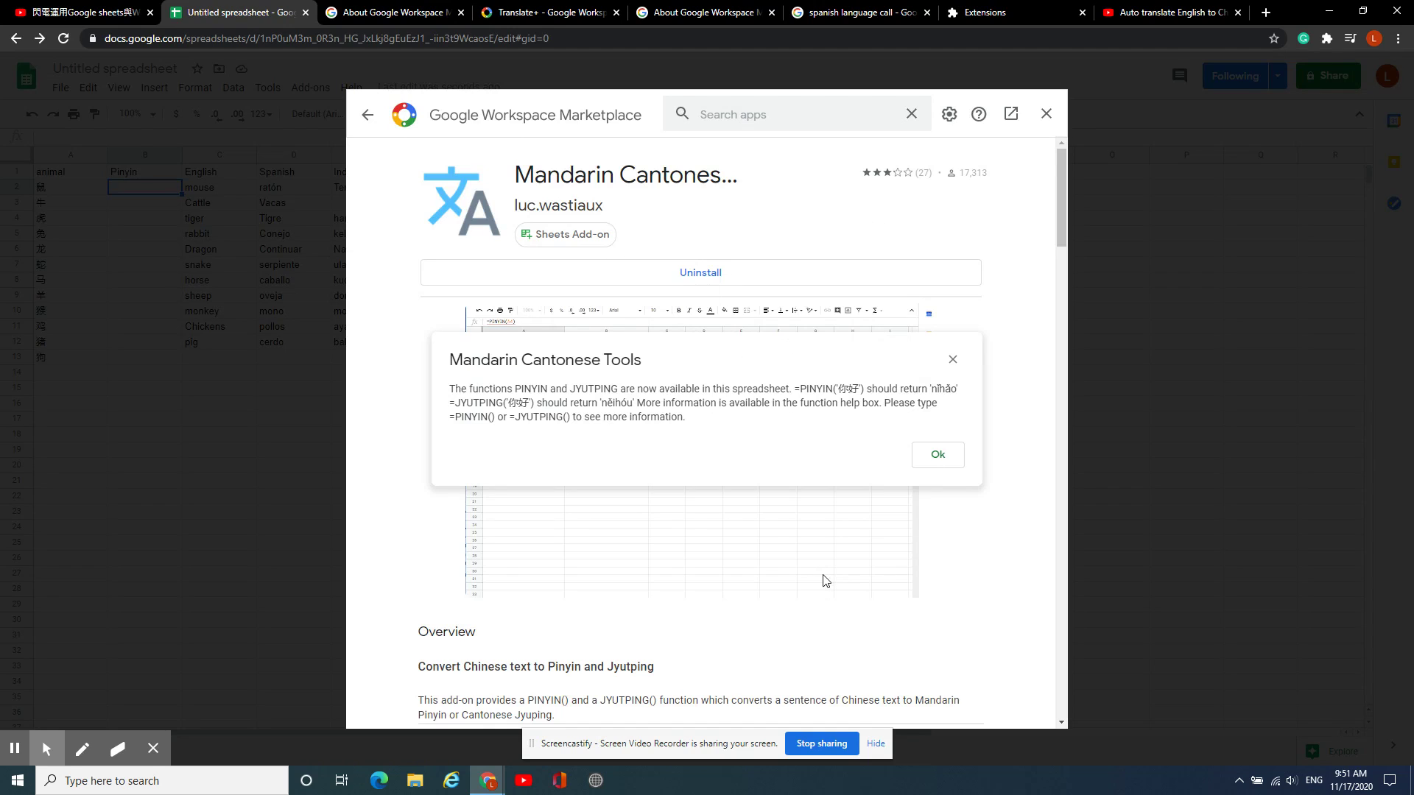
{"action": "left_click", "coordinate": [956, 461]}
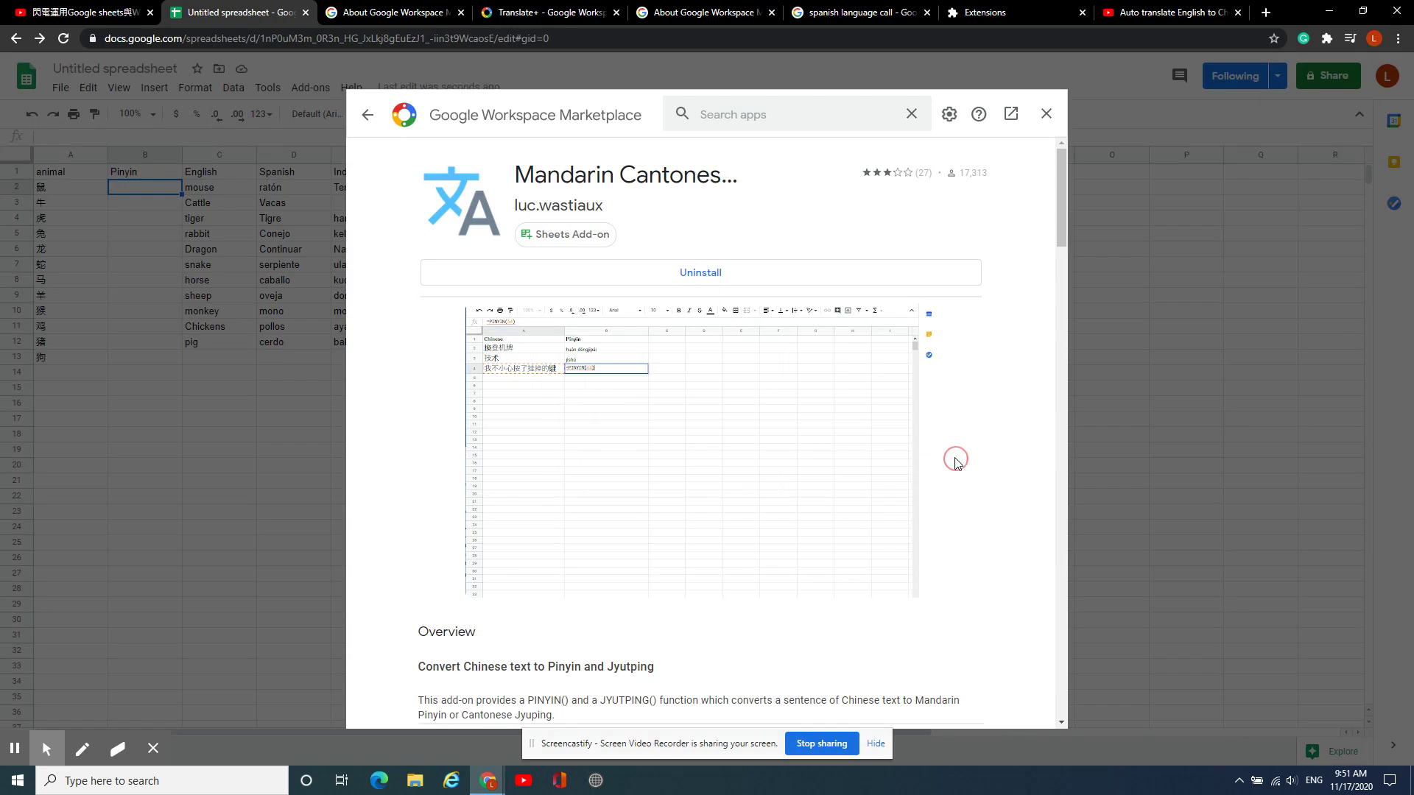
Close the Marketplace and turn on Mandarin Cantonese API for this spreadsheet
{"action": "left_click", "coordinate": [1045, 116]}
{"action": "left_click", "coordinate": [314, 90]}
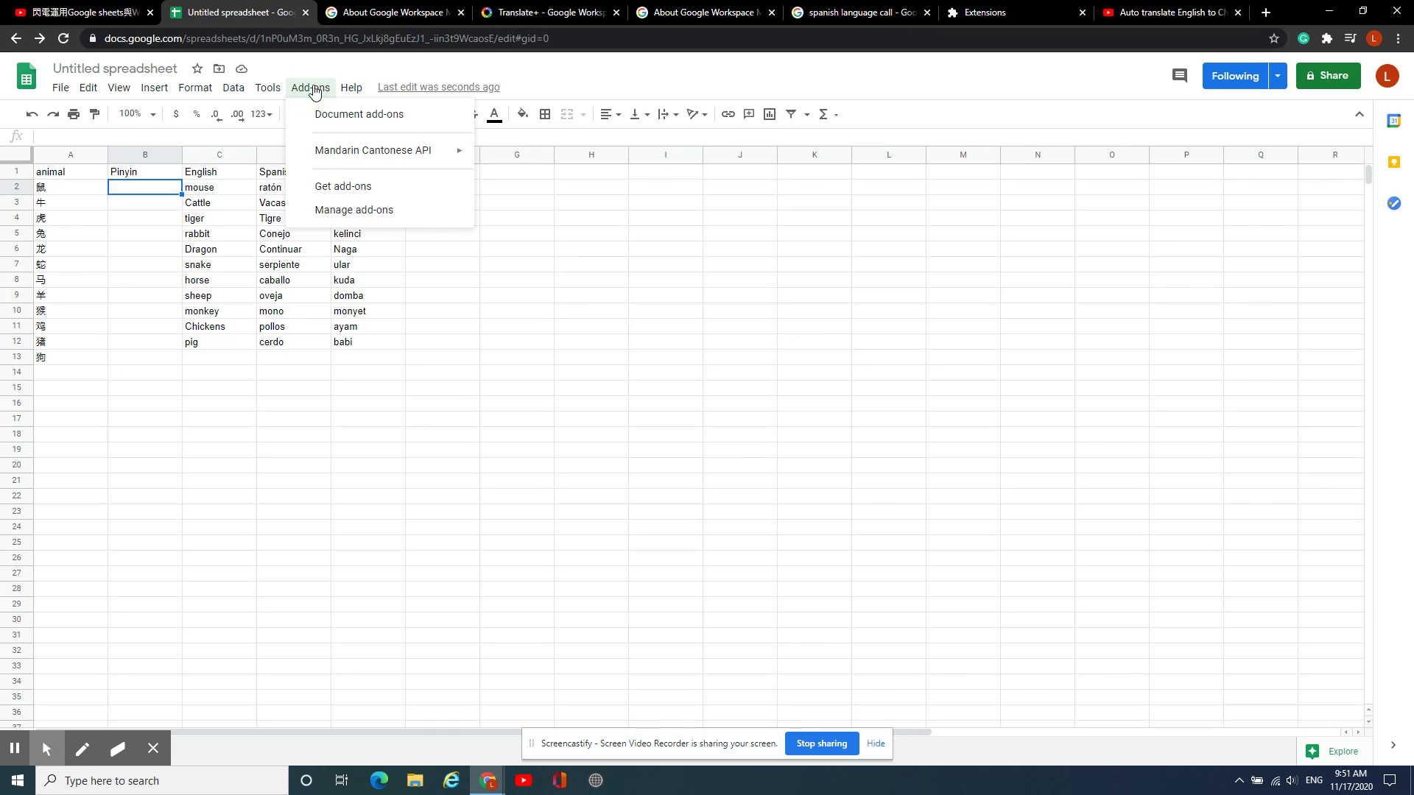
{"action": "mouse_move", "coordinate": [398, 150]}
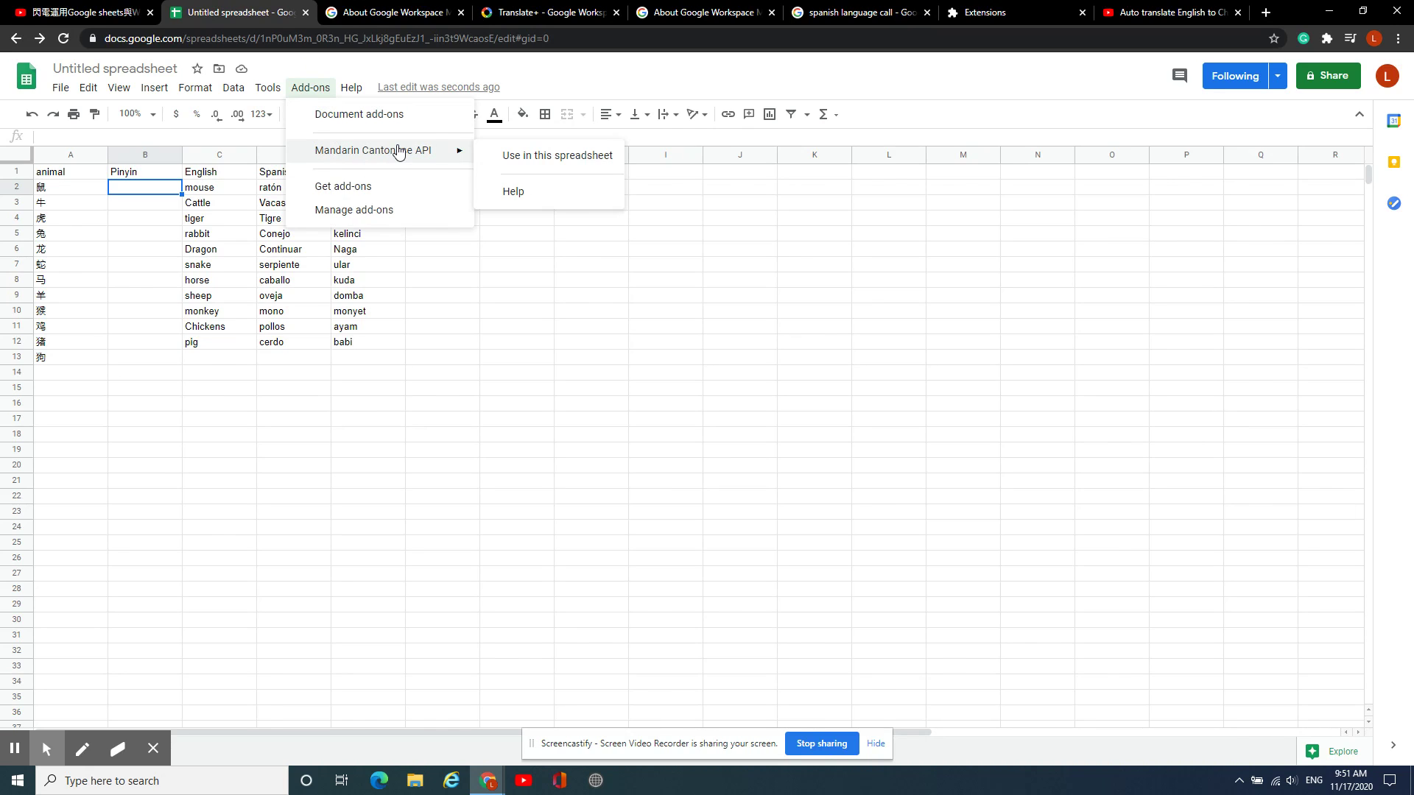
{"action": "left_click", "coordinate": [507, 164]}
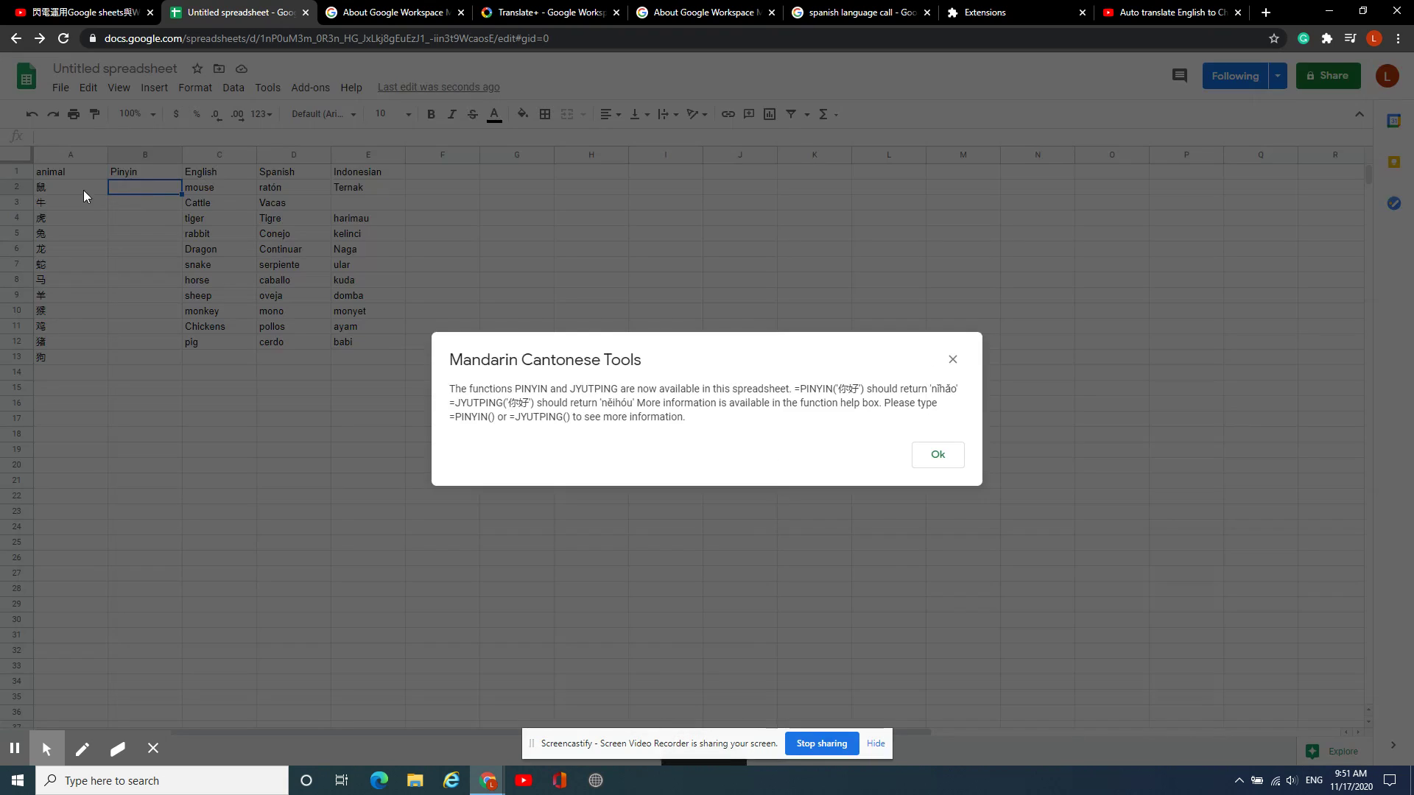
{"action": "left_click", "coordinate": [939, 459]}
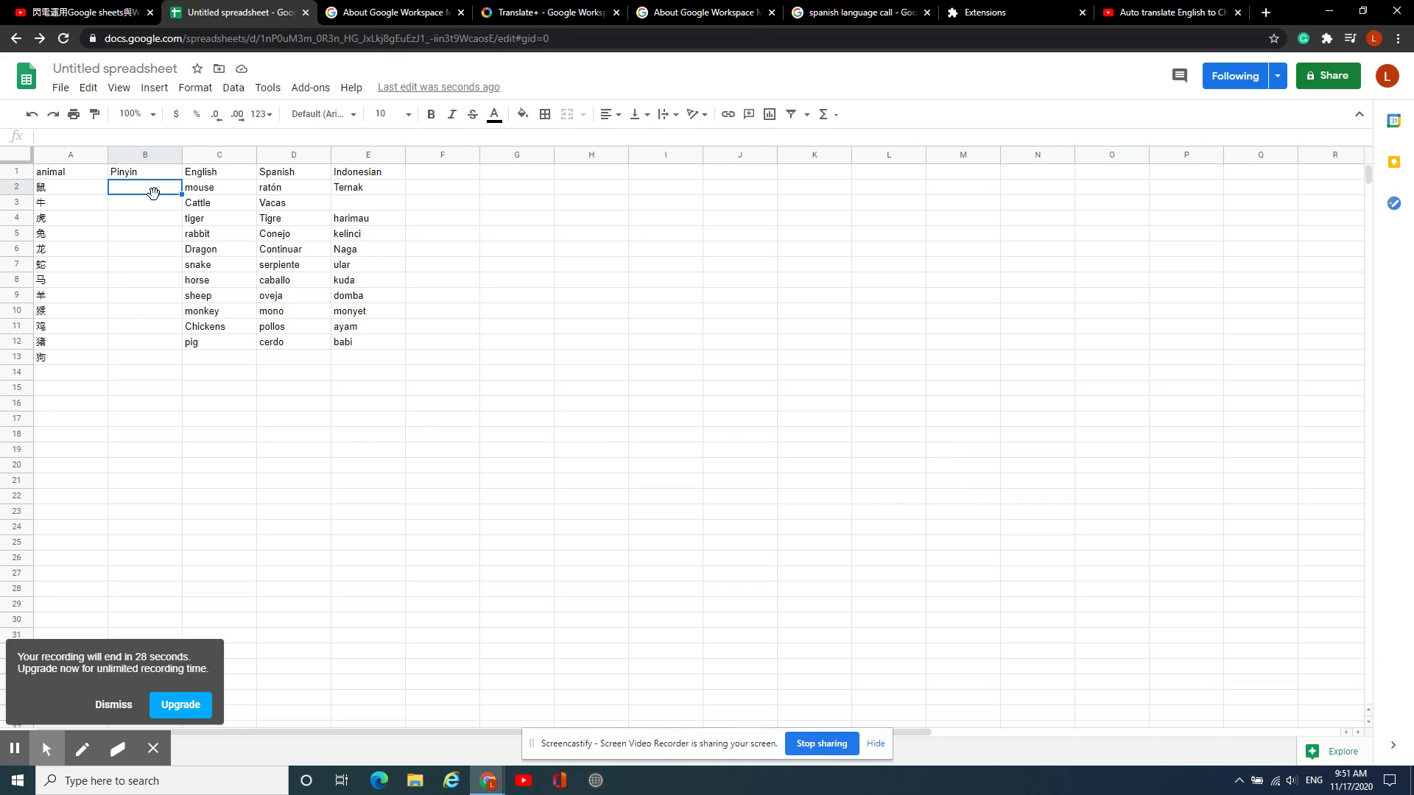
Enter =pinyin(A2) in B2 and copy it down to B13, checking jī in B11
{"action": "type", "text": "=piny"}
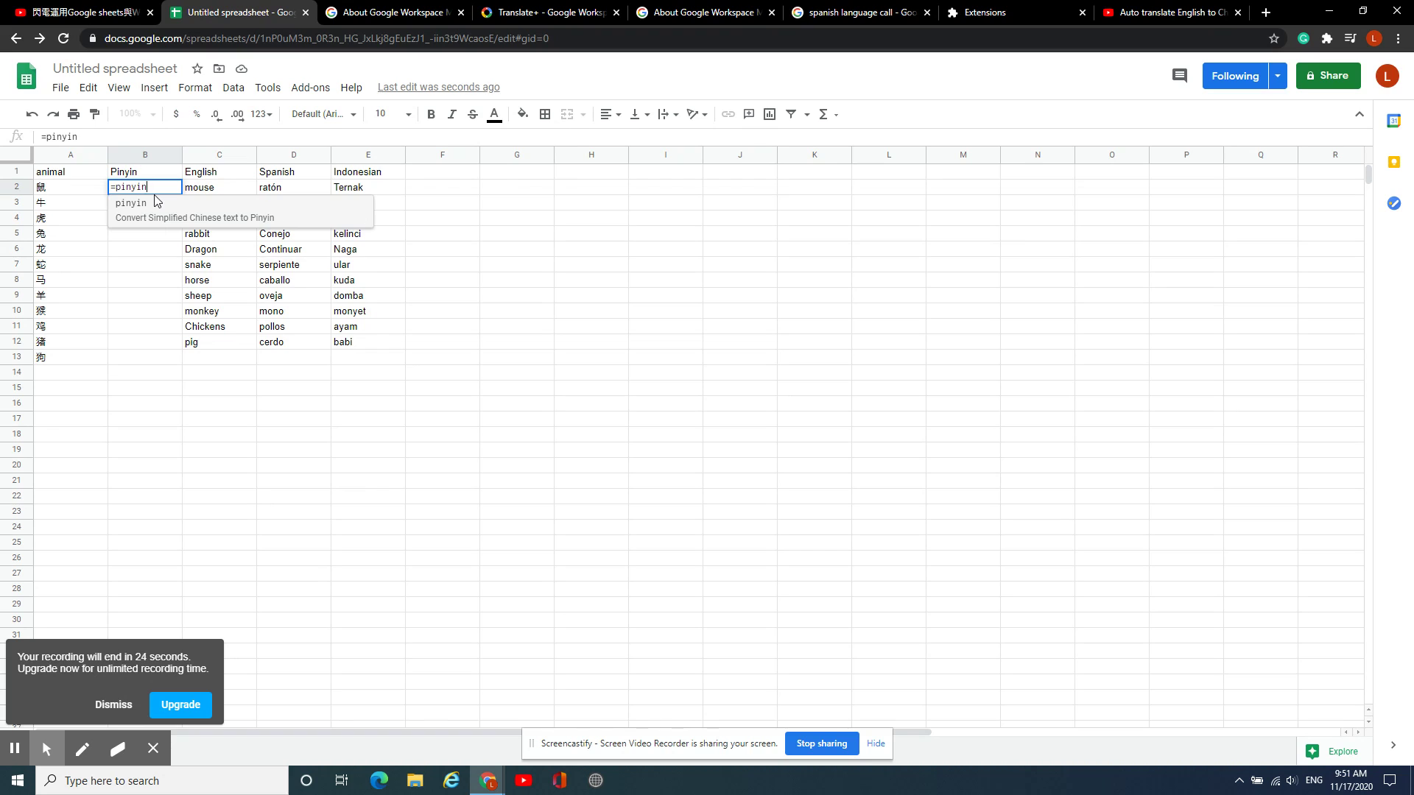
{"action": "type", "text": "in("}
{"action": "left_click", "coordinate": [43, 190]}
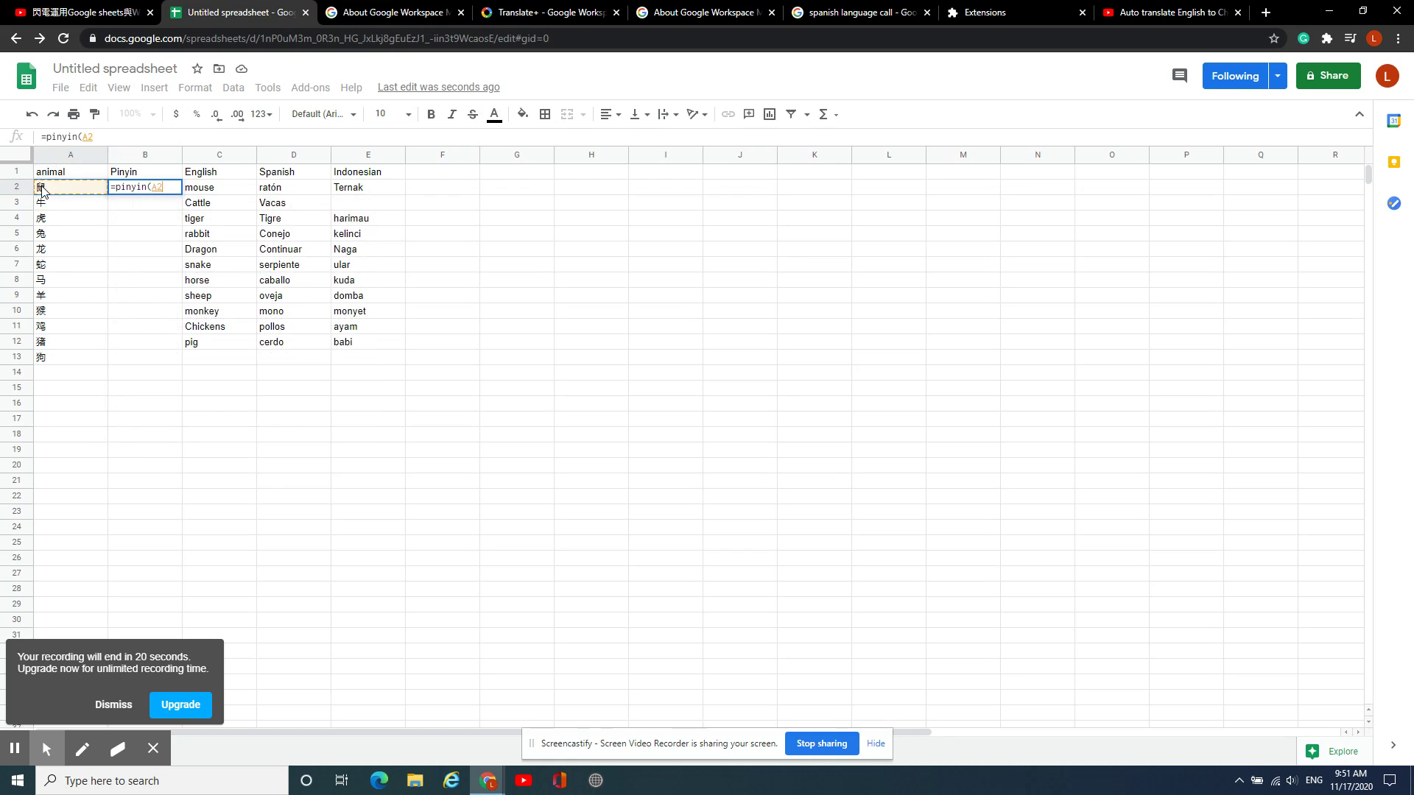
{"action": "type", "text": ")"}
{"action": "key", "text": "Return"}
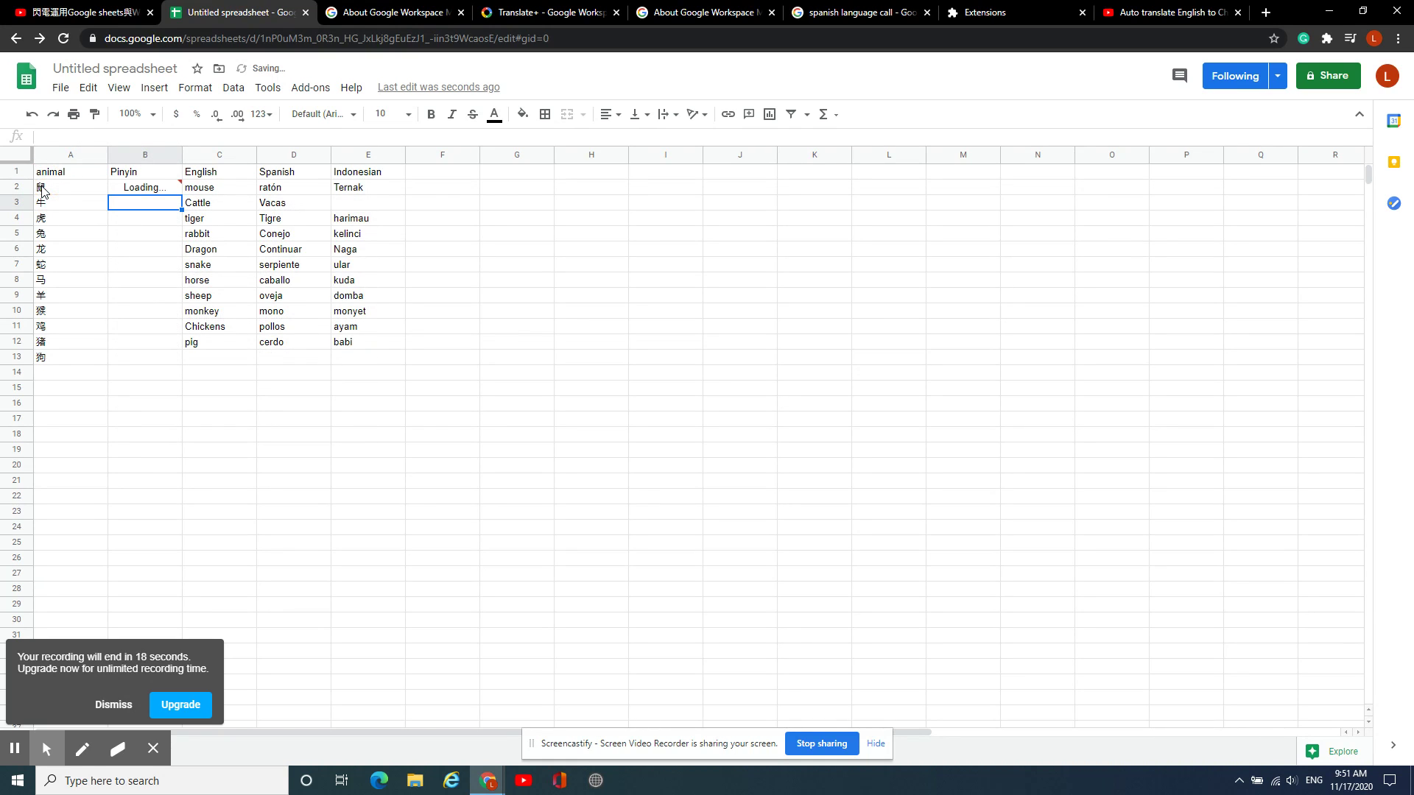
{"action": "left_click", "coordinate": [175, 192]}
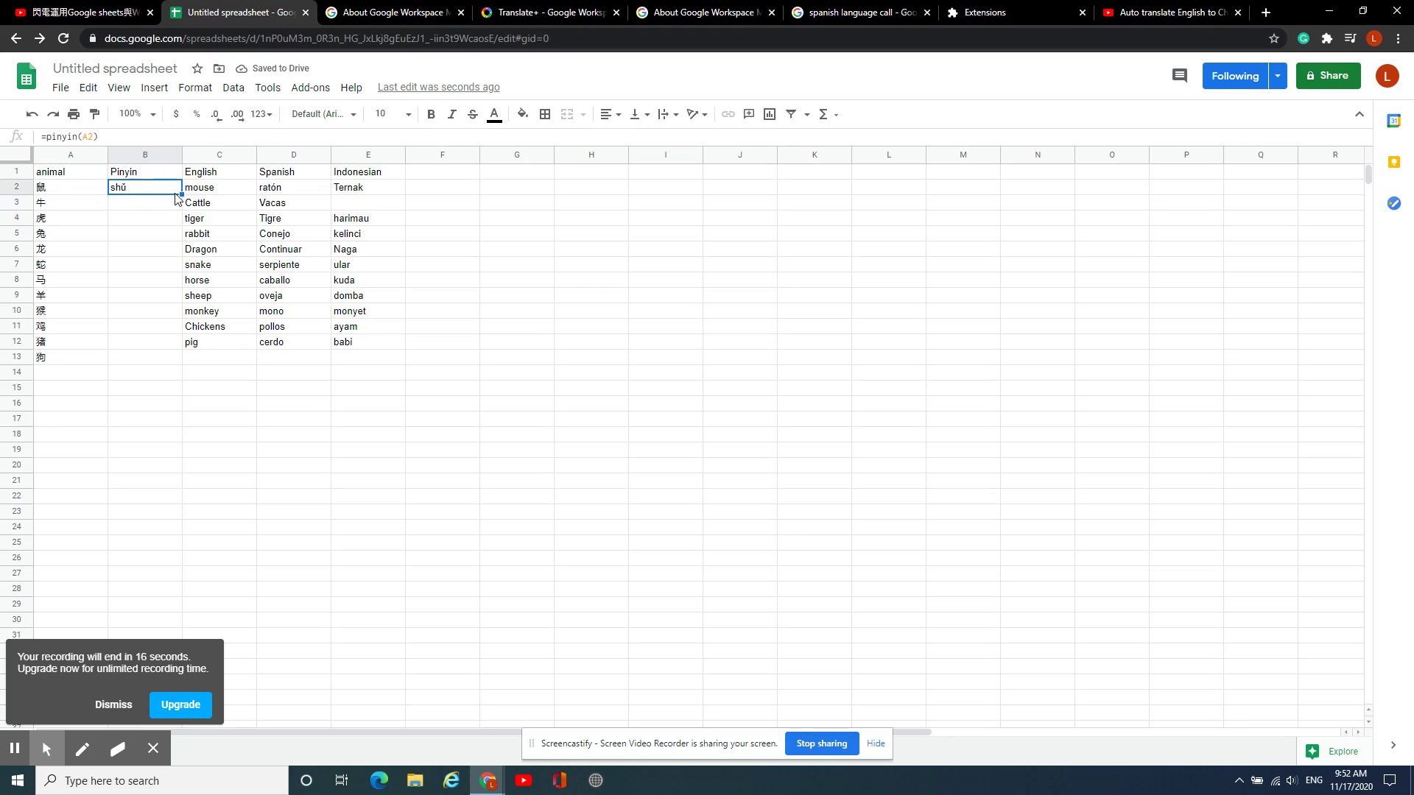
{"action": "left_click_drag", "start_coordinate": [180, 195], "coordinate": [163, 362]}
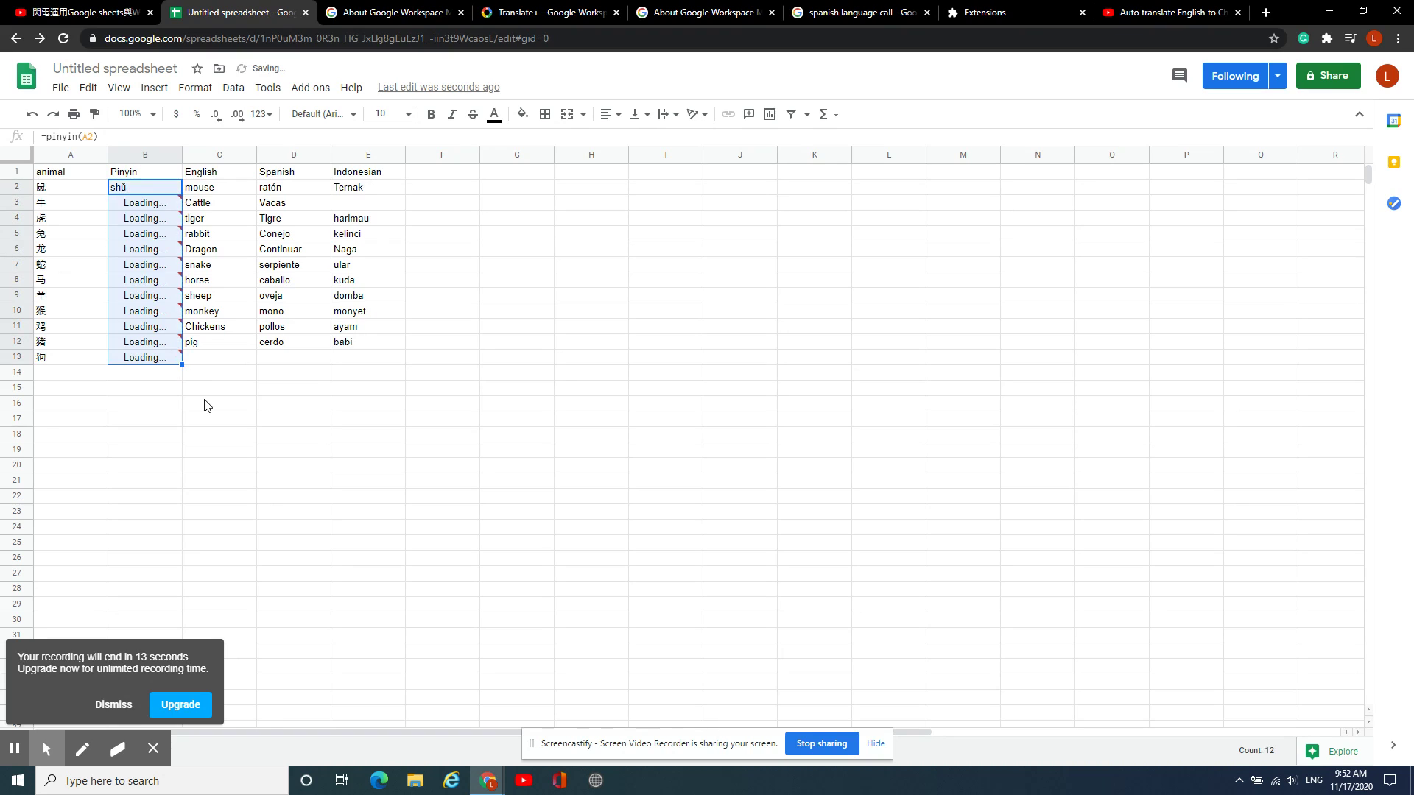
{"action": "left_click", "coordinate": [159, 332]}
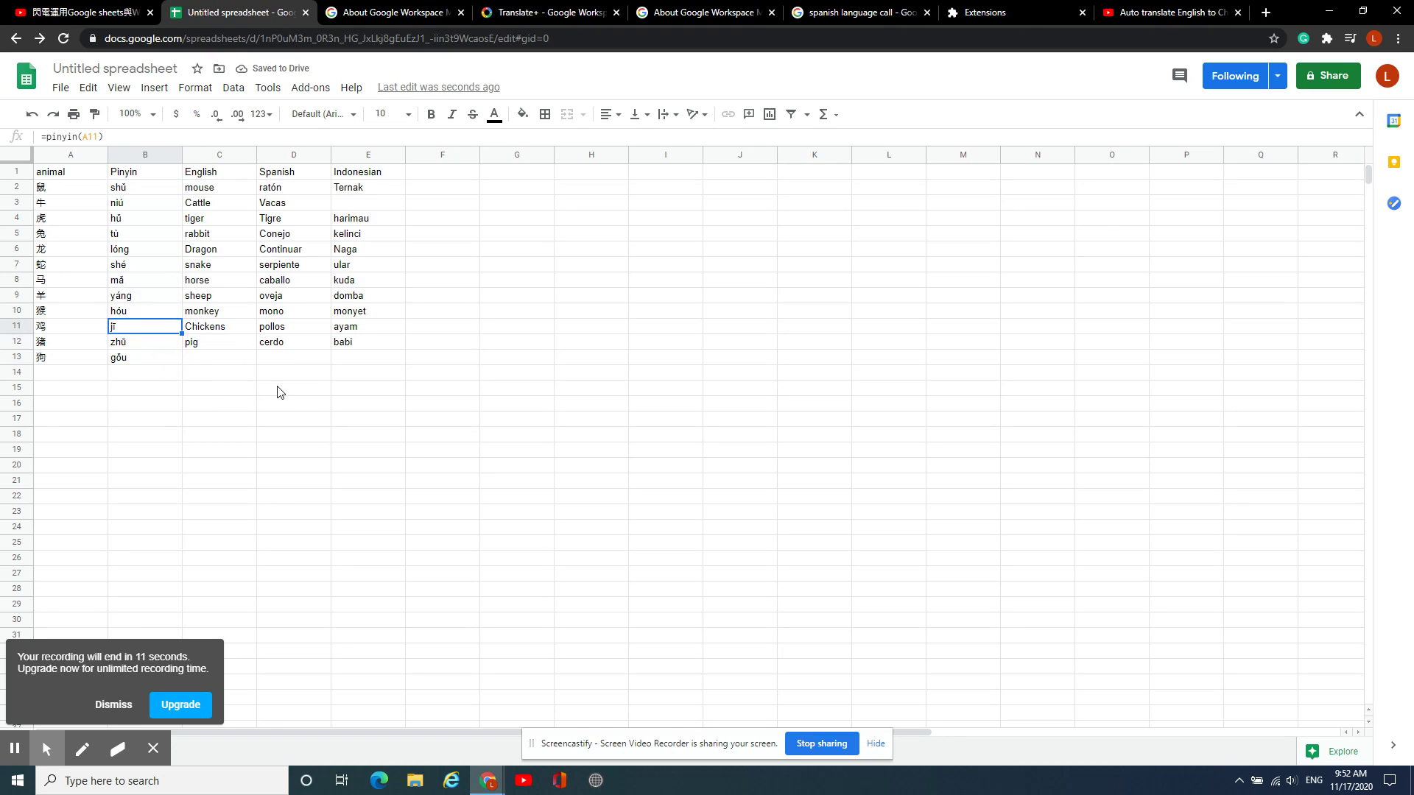
{"action": "left_click", "coordinate": [278, 387]}
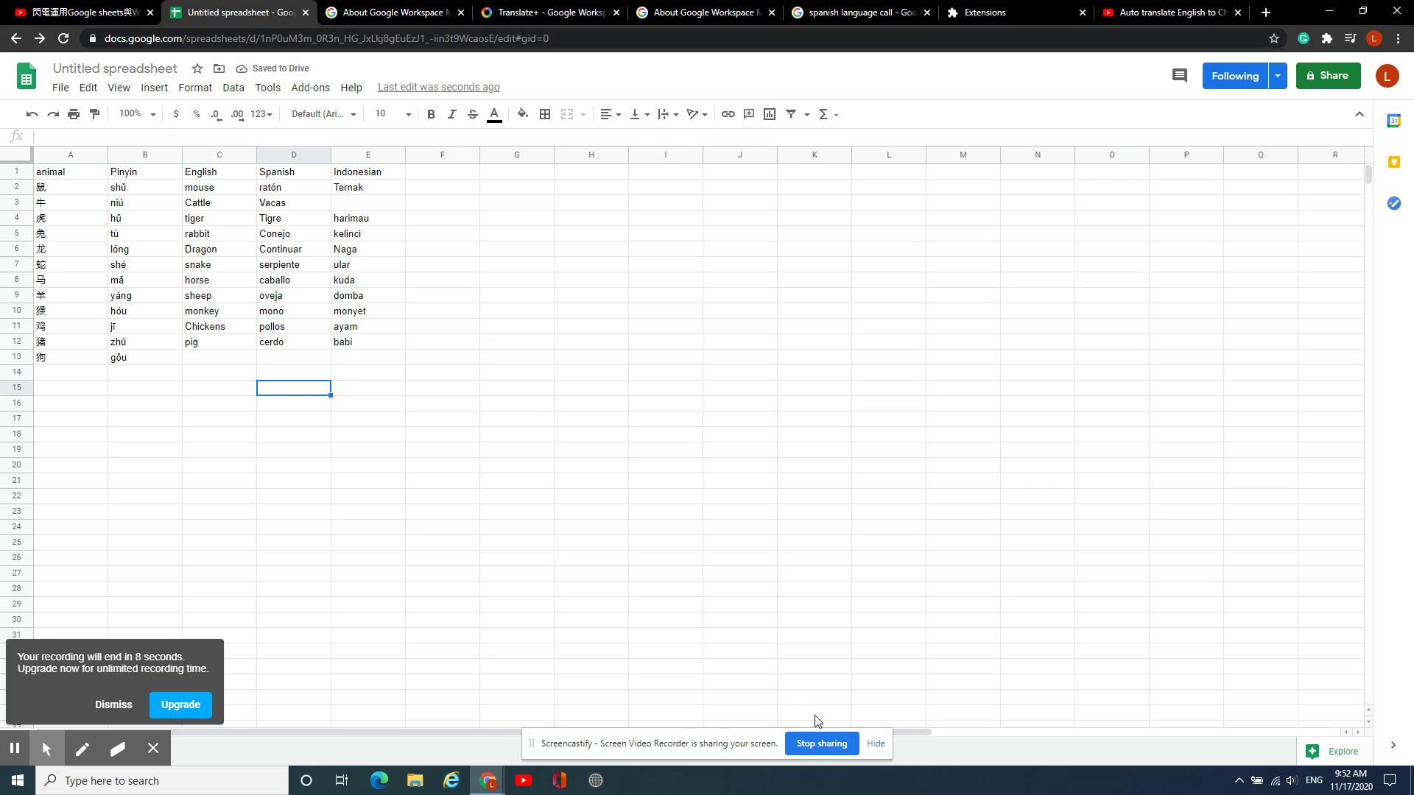